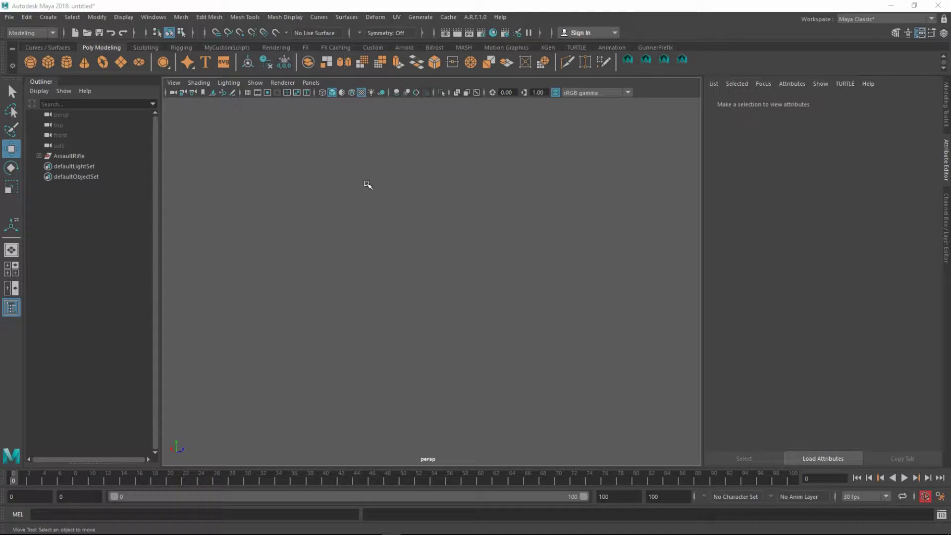
Select the AssaultRifle group in the Outliner and orbit slightly around it
click(87, 156)
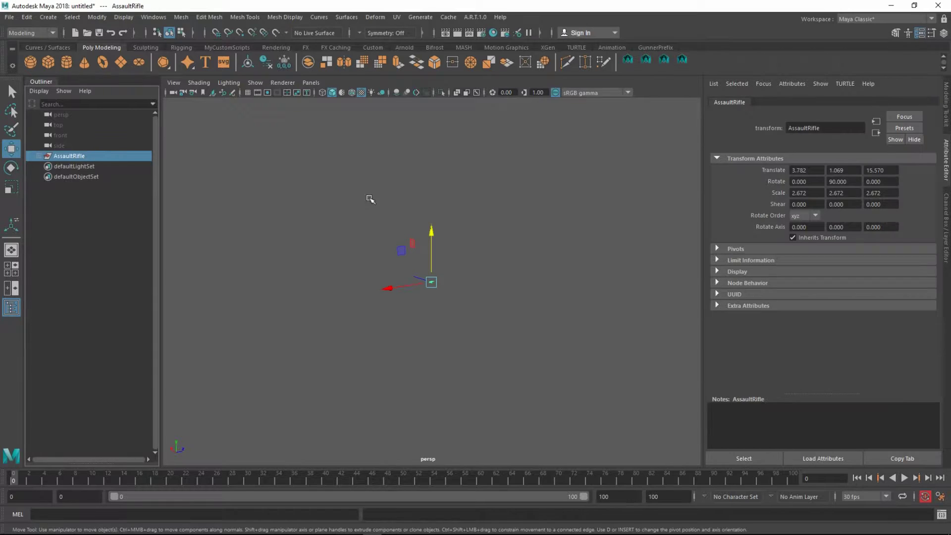
alt+drag(464, 263, 482, 270)
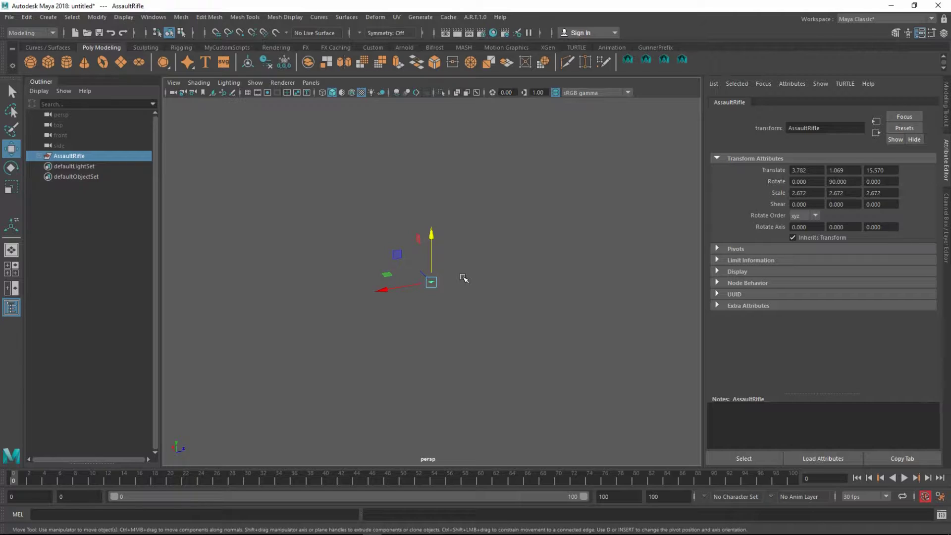
Unhide the AssaultRifle, deselect it, and frame its pistol grip in side view
key(shift+h)
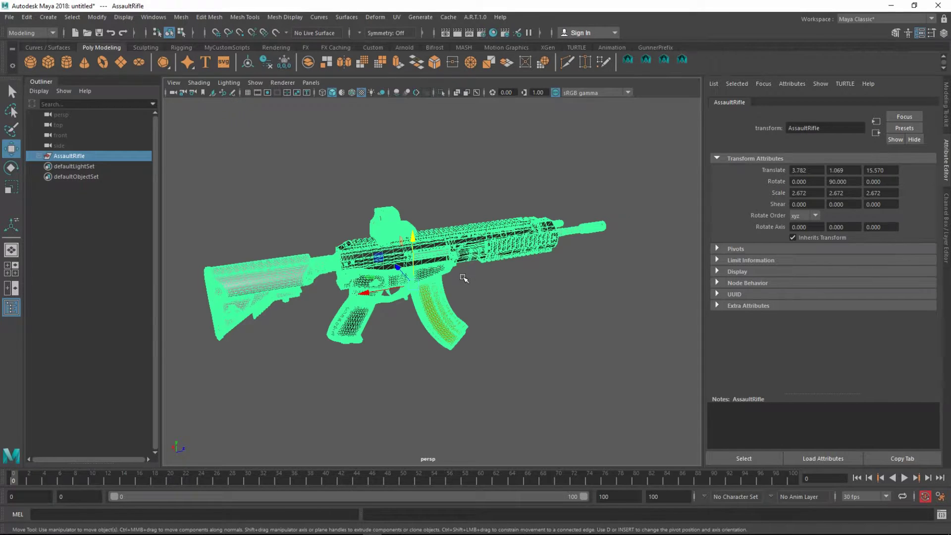
click(469, 286)
scroll(490, 304, up, 4)
scroll(514, 312, up, 3)
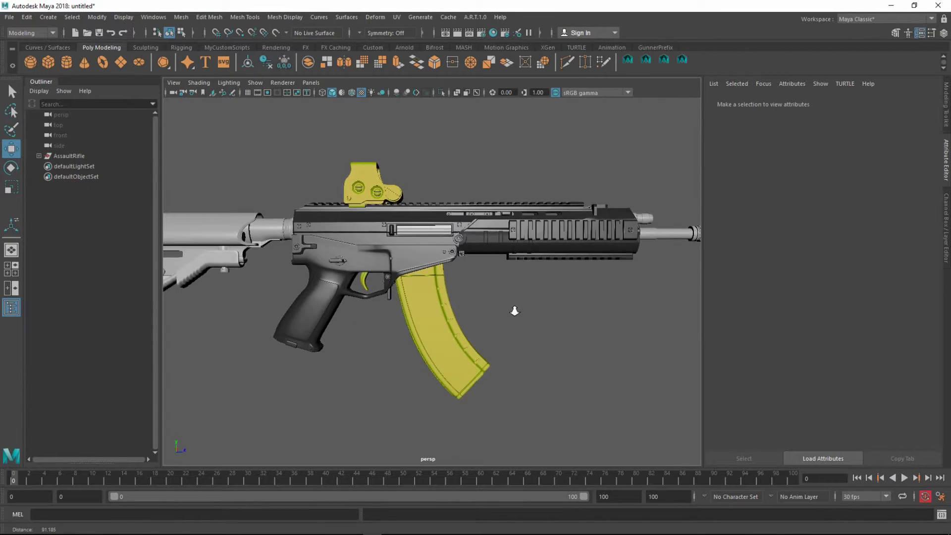
scroll(514, 310, down, 3)
mouse_move(548, 314)
alt+mouse_down()
mouse_move(312, 311)
mouse_move(479, 312)
alt+mouse_up()
mouse_move(406, 294)
alt+mouse_down()
mouse_move(550, 260)
mouse_move(571, 283)
mouse_move(401, 286)
mouse_move(438, 292)
alt+mouse_up()
scroll(384, 294, up, 4)
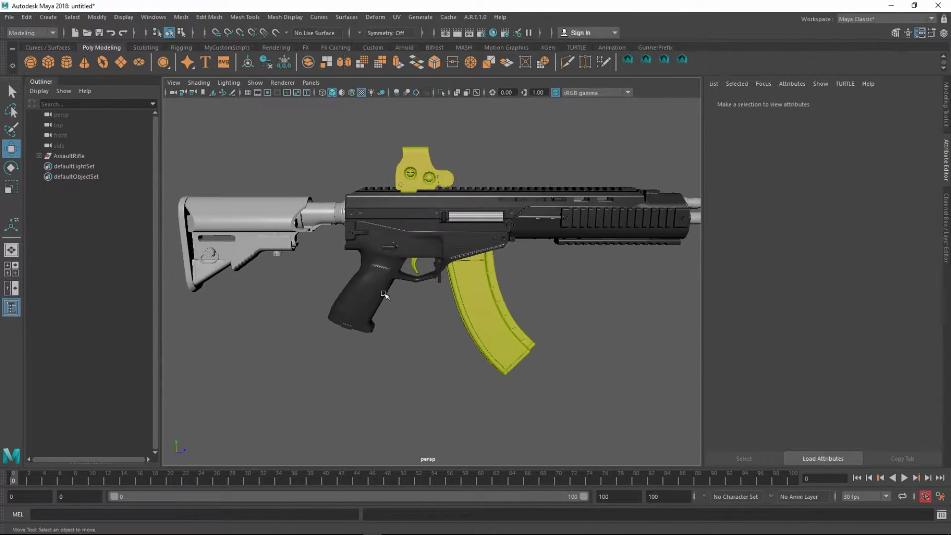
key(space)
key(space)
scroll(493, 316, down, 3)
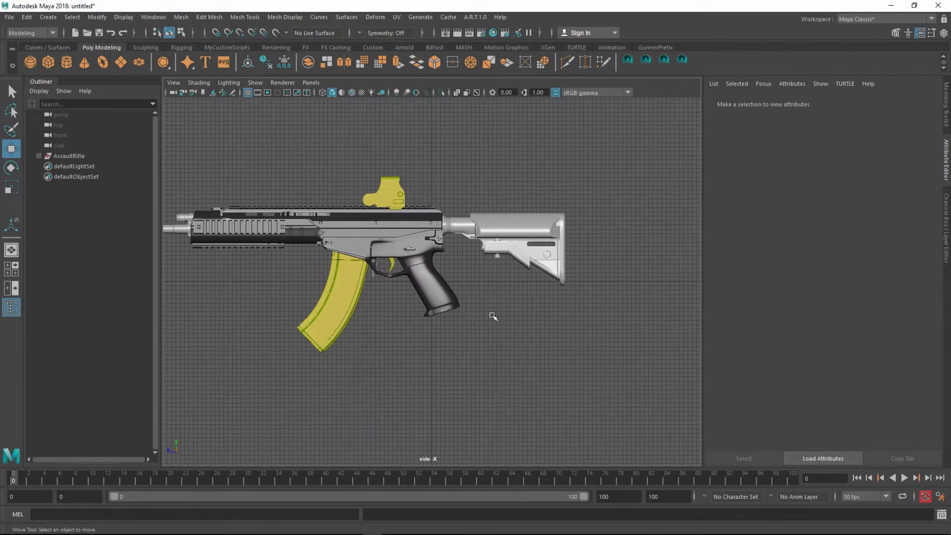
scroll(494, 317, up, 4)
scroll(460, 297, up, 4)
alt+drag(417, 289, 392, 297)
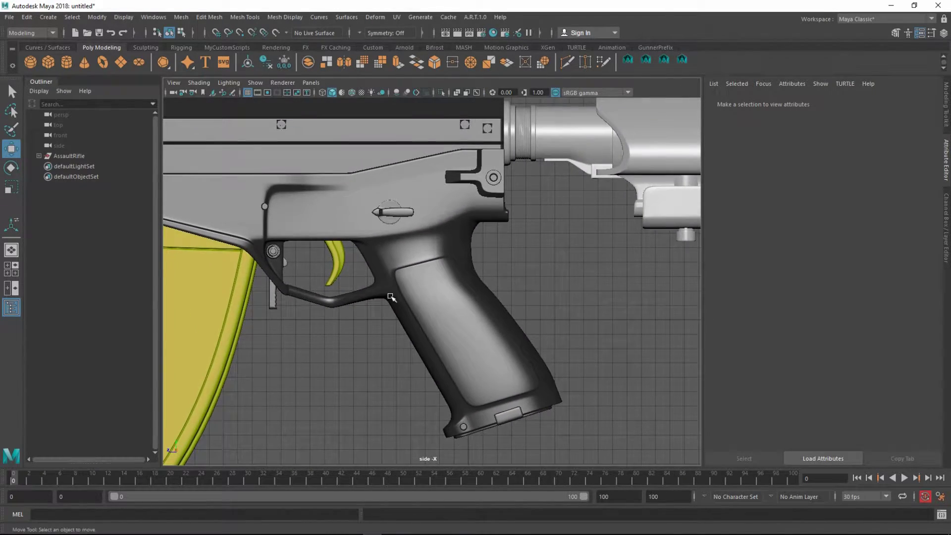
scroll(391, 298, down, 2)
scroll(417, 312, up, 3)
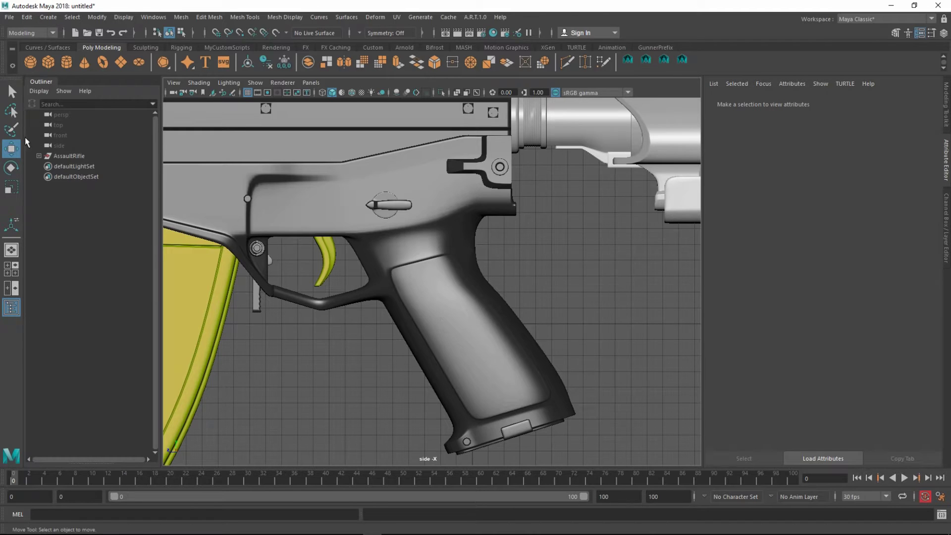
Create a locator, place a joint in the pistol grip, and name it Root
click(181, 47)
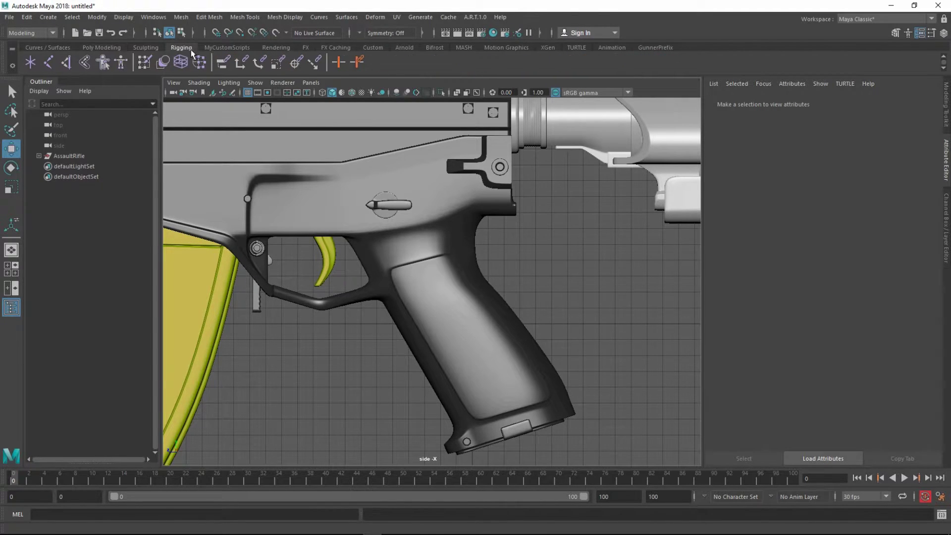
click(30, 63)
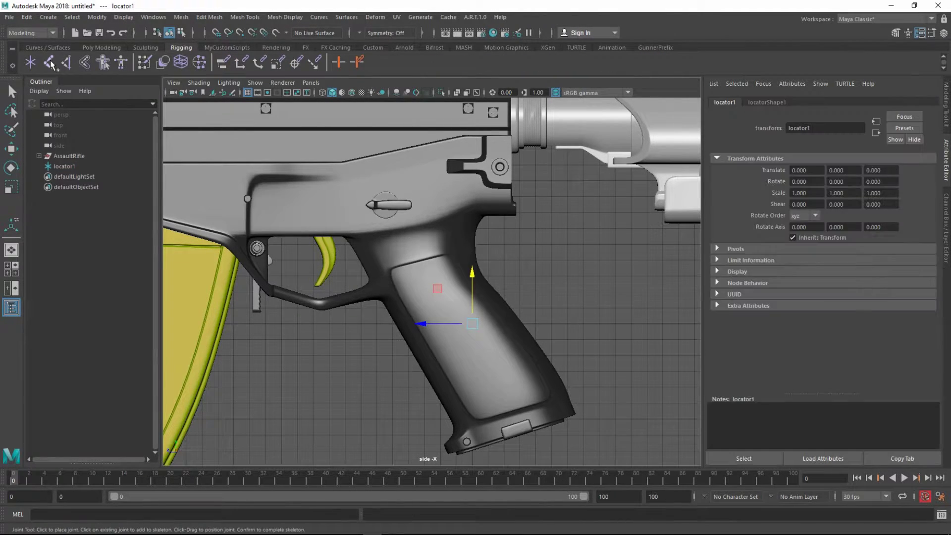
click(476, 350)
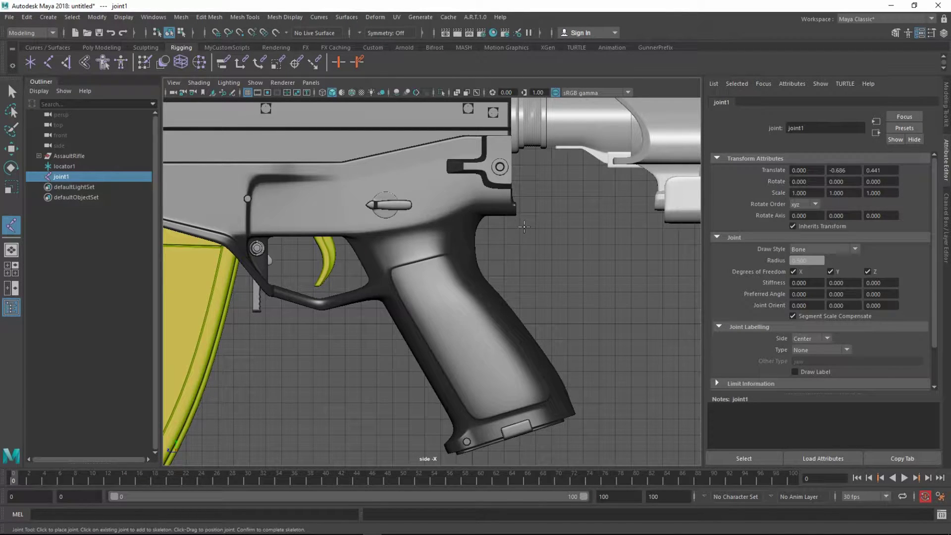
key(4)
double_click(825, 128)
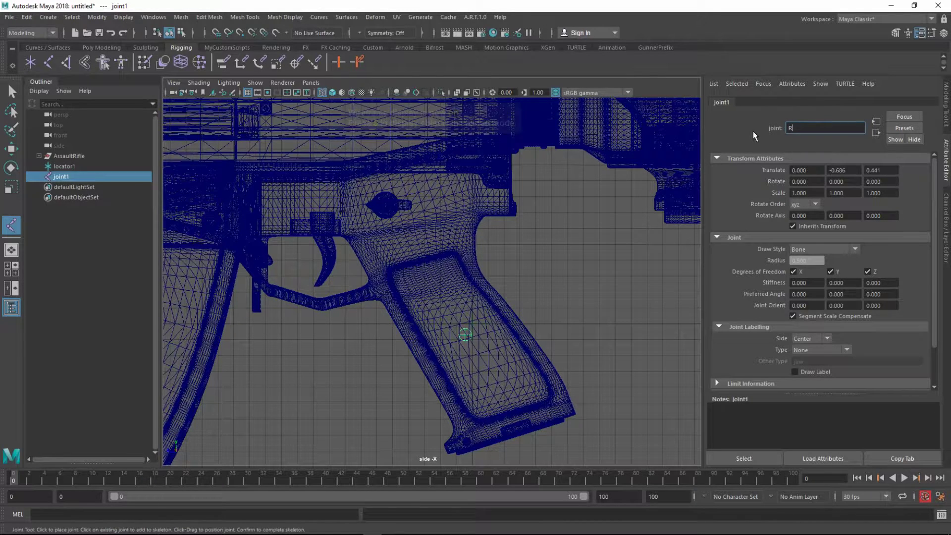
text(Root)
key(Return)
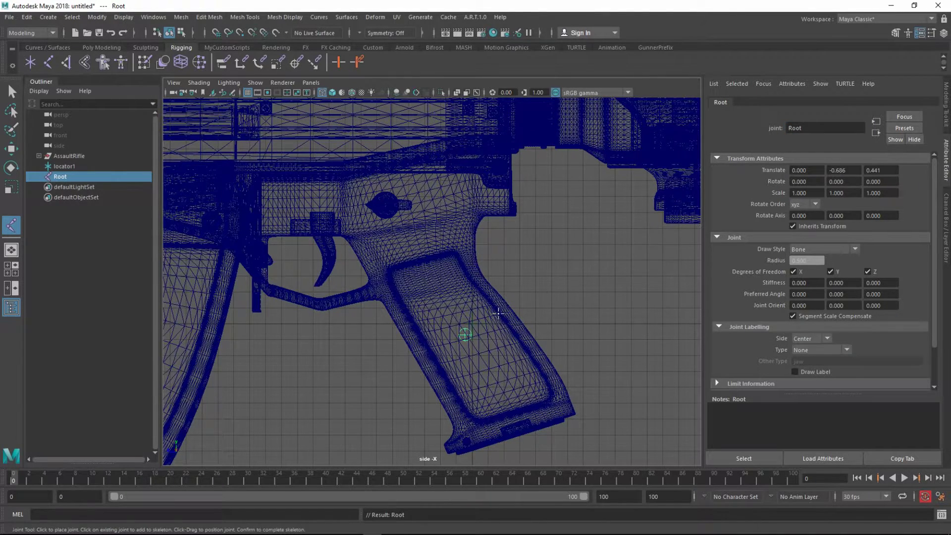
scroll(458, 323, down, 2)
Move the Root joint into position at the pistol grip
key(w)
drag(457, 323, 320, 191)
key(f)
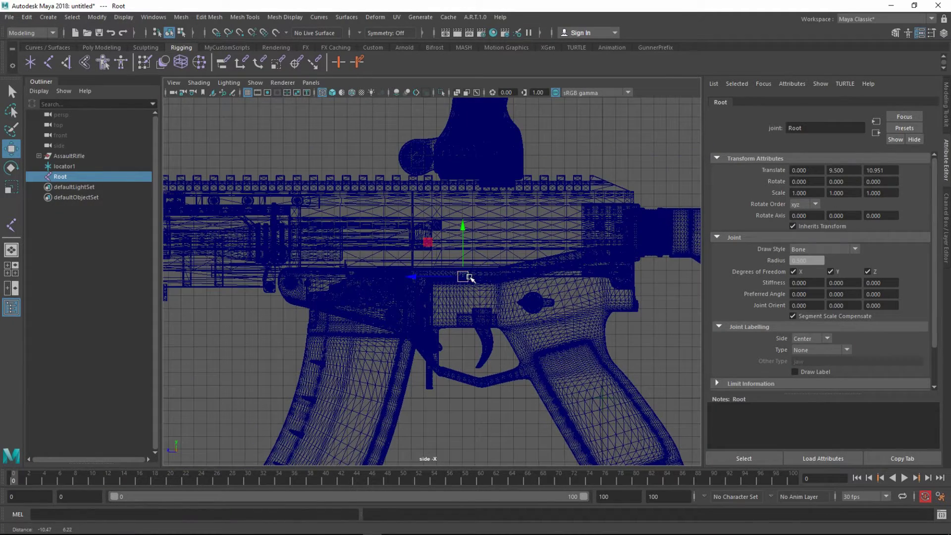
mouse_move(466, 278)
mouse_down()
mouse_move(370, 257)
mouse_move(606, 415)
mouse_move(598, 409)
mouse_up()
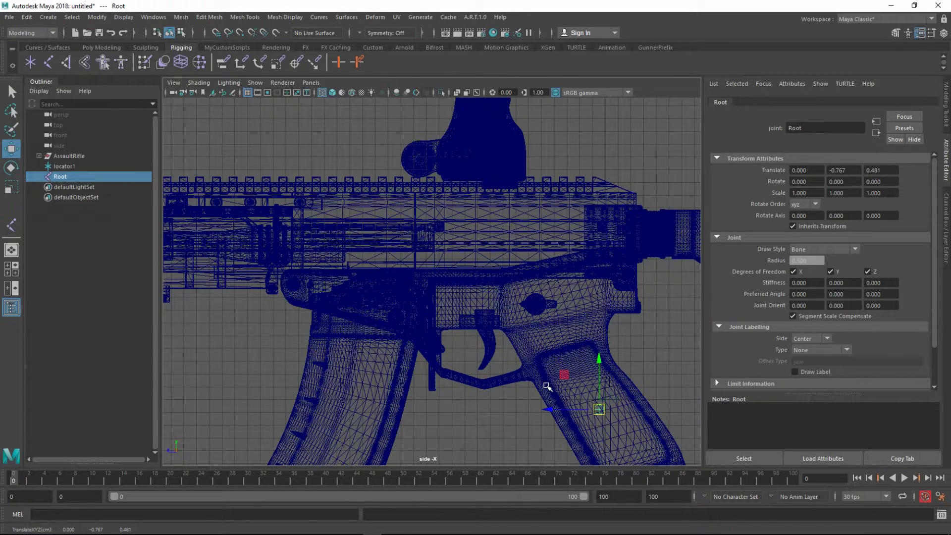
mouse_move(600, 408)
alt+middle_down()
mouse_move(588, 370)
mouse_move(559, 383)
alt+middle_up()
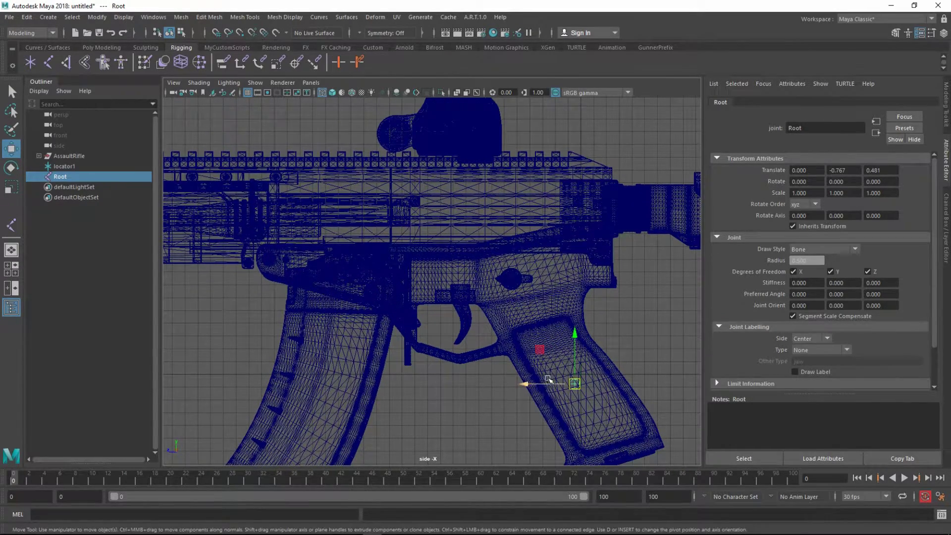
Duplicate Root, move the copy up to the receiver, and name it Hmmer_Bone
key(ctrl+d)
drag(576, 383, 300, 210)
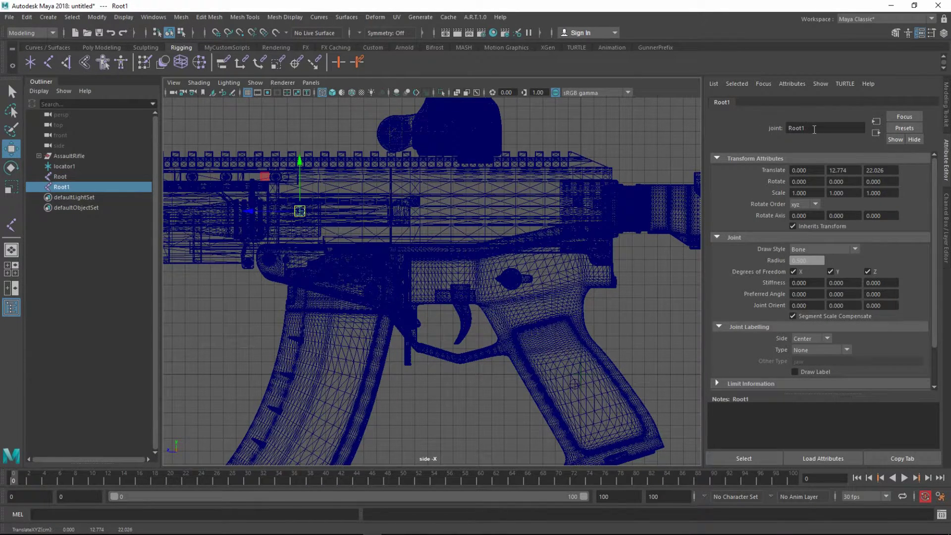
double_click(814, 128)
text(er_Bone)
key(Return)
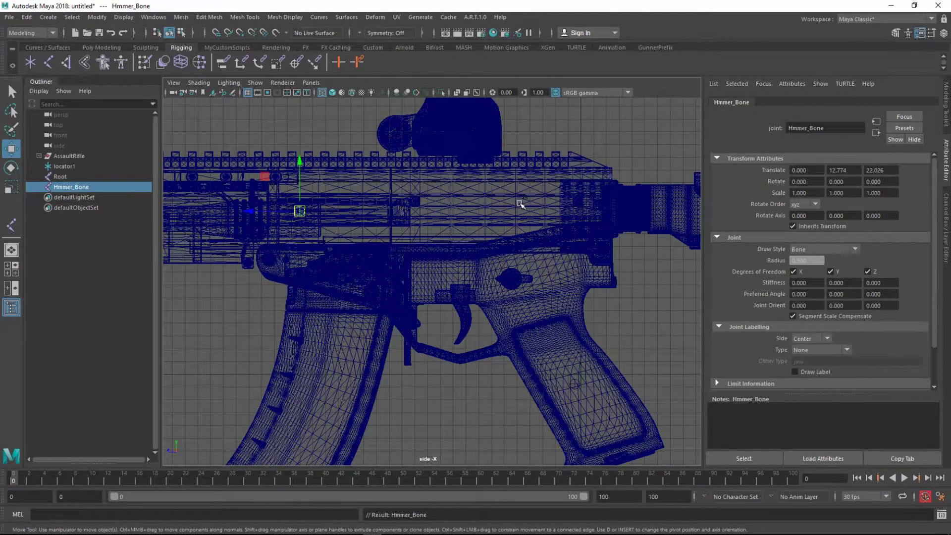
Duplicate Hmmer_Bone and move the copy up onto the top sight
key(ctrl+d)
mouse_move(297, 210)
mouse_down()
mouse_move(482, 164)
mouse_move(456, 134)
mouse_up()
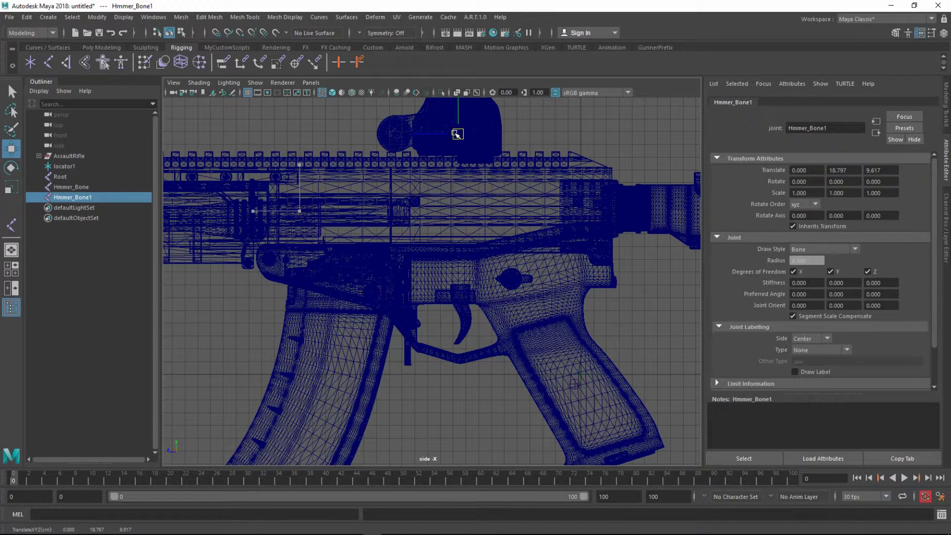
mouse_move(456, 134)
mouse_down()
mouse_move(487, 144)
mouse_move(458, 133)
mouse_up()
scroll(416, 171, up, 3)
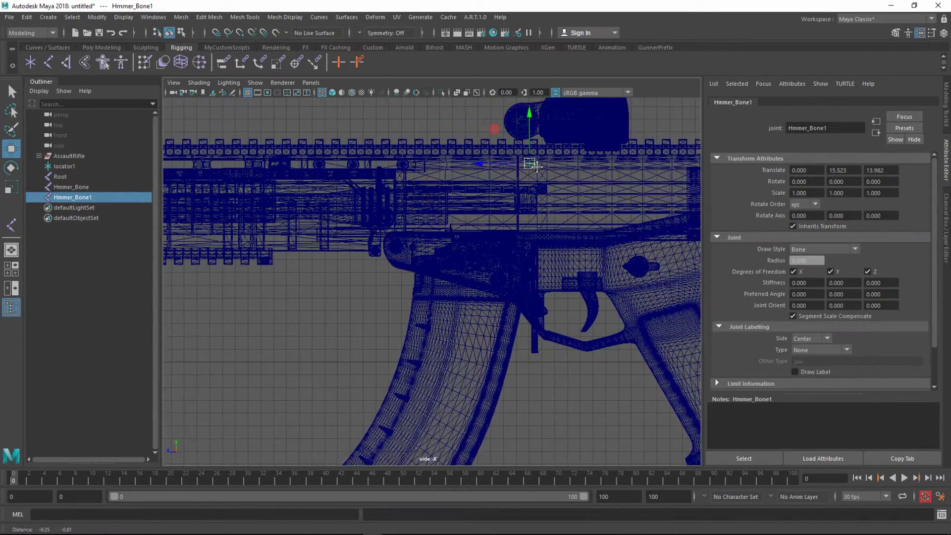
Move Hmmer_Bone1 down into the magazine and rename it Clip_Bone
drag(536, 160, 577, 161)
alt+middle_drag(342, 312, 356, 373)
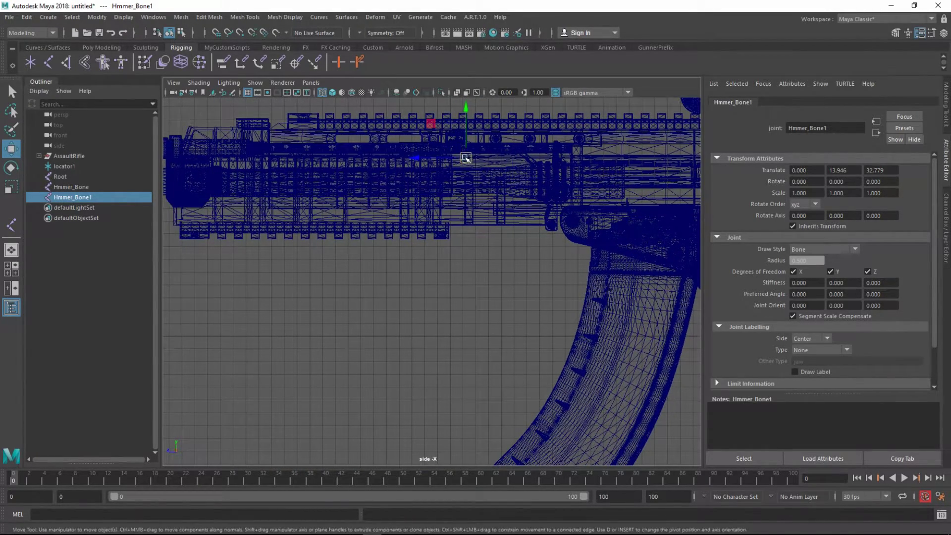
drag(476, 159, 342, 153)
scroll(335, 187, down, 3)
drag(327, 186, 603, 374)
double_click(824, 129)
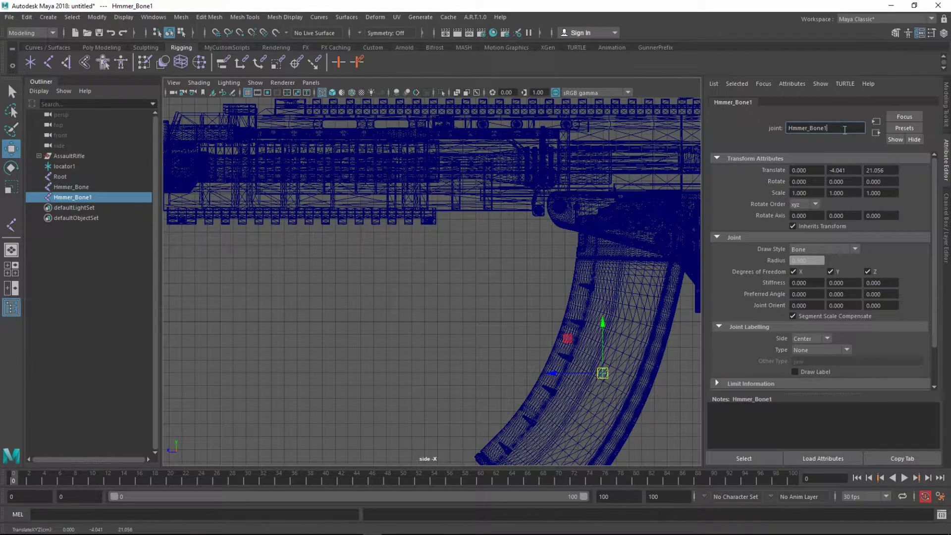
text(Clip_B)
text(one)
key(Return)
scroll(643, 209, down, 3)
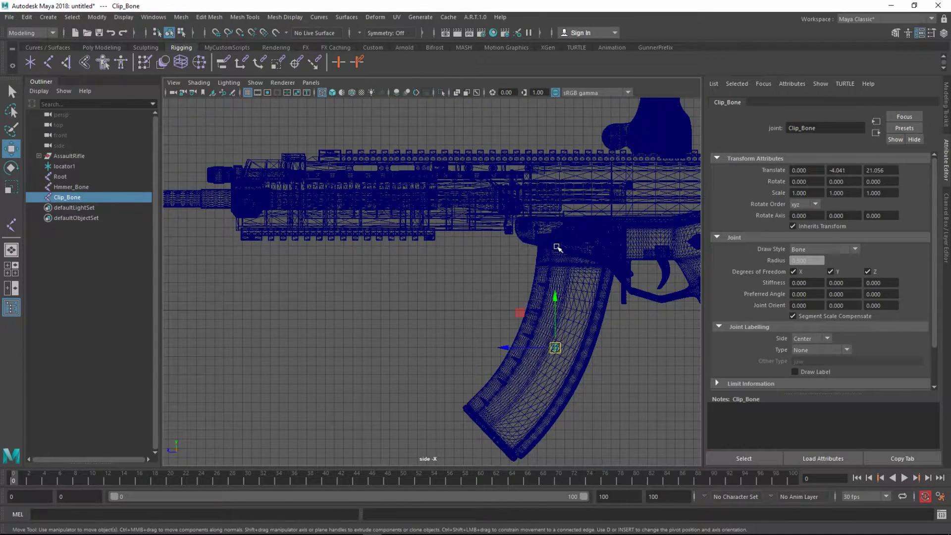
alt+middle_drag(564, 249, 464, 351)
Place a Clip_Bone copy at the trigger, rename it Trigger, and duplicate it
key(ctrl+d)
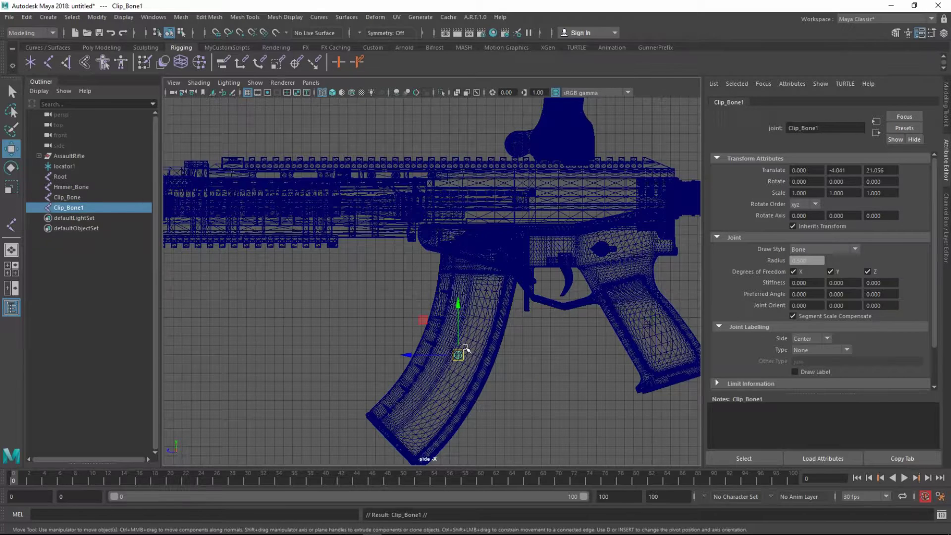
drag(461, 354, 563, 258)
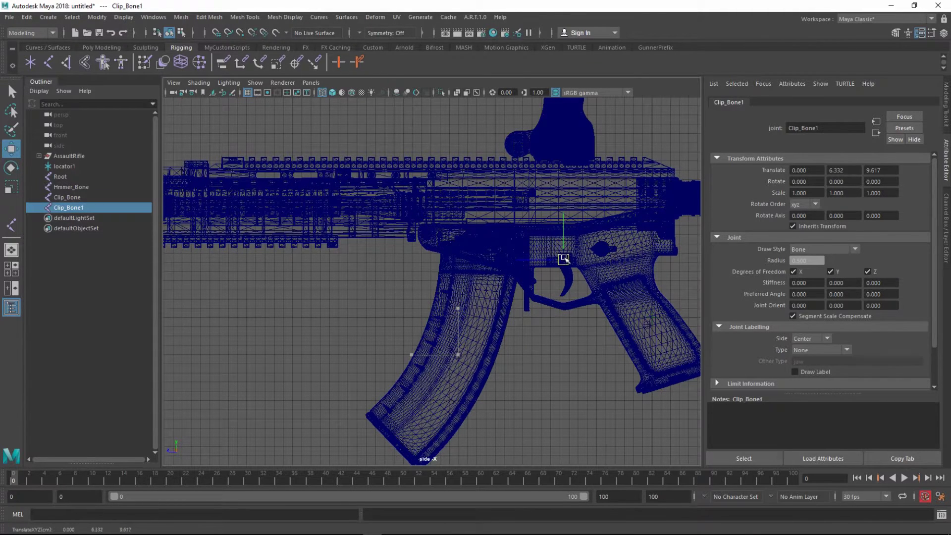
double_click(825, 127)
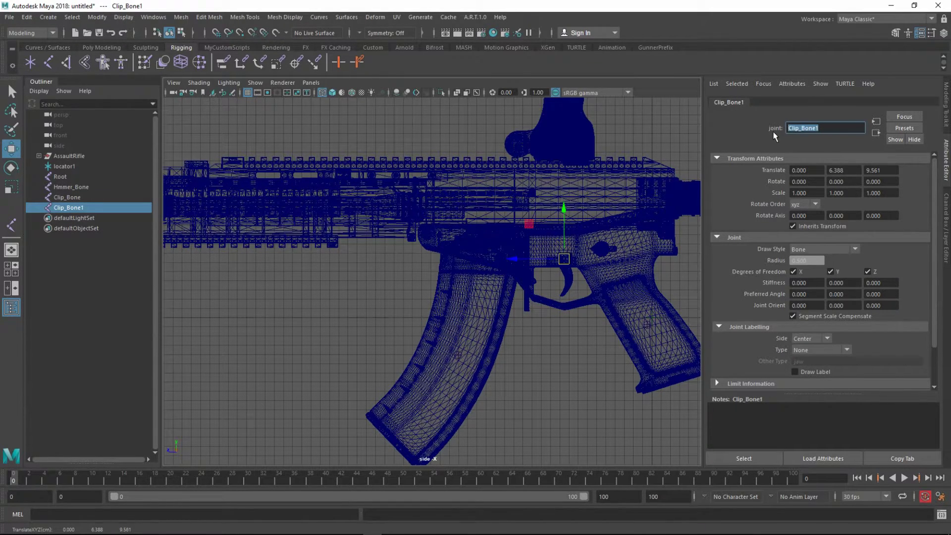
text(Trigger)
key(Return)
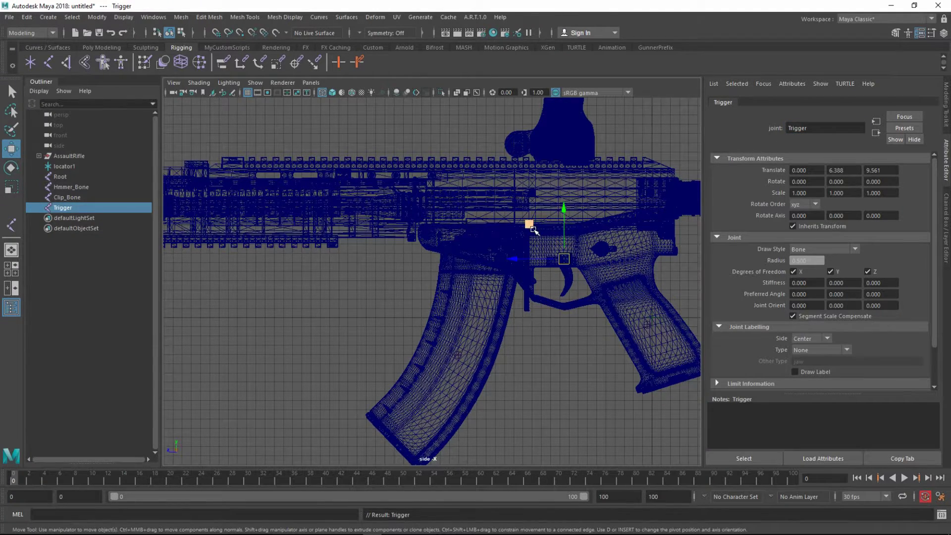
scroll(533, 231, down, 1)
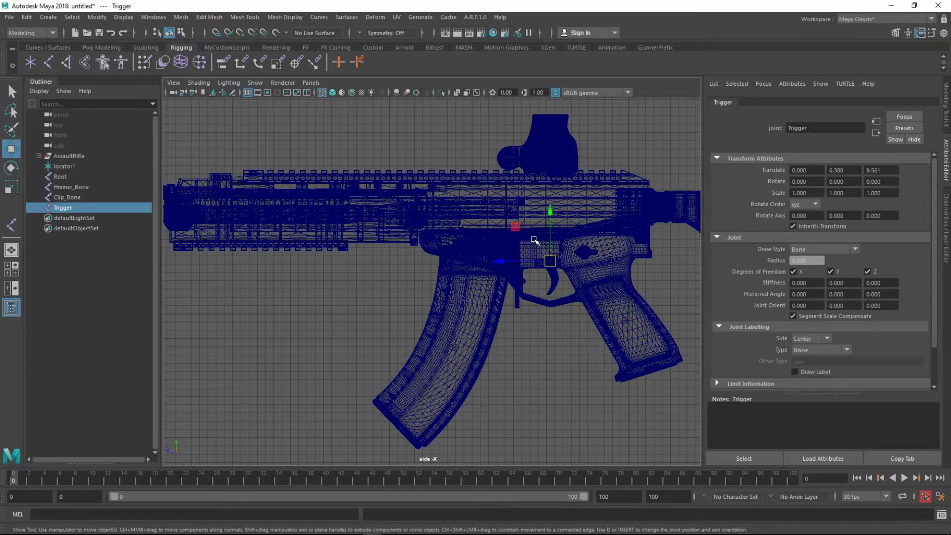
key(ctrl+d)
Move the copied joint to the barrel front and name it Muzzle_Bone
mouse_move(506, 262)
mouse_down()
mouse_move(271, 262)
mouse_move(390, 199)
mouse_move(295, 206)
mouse_up()
scroll(347, 231, up, 2)
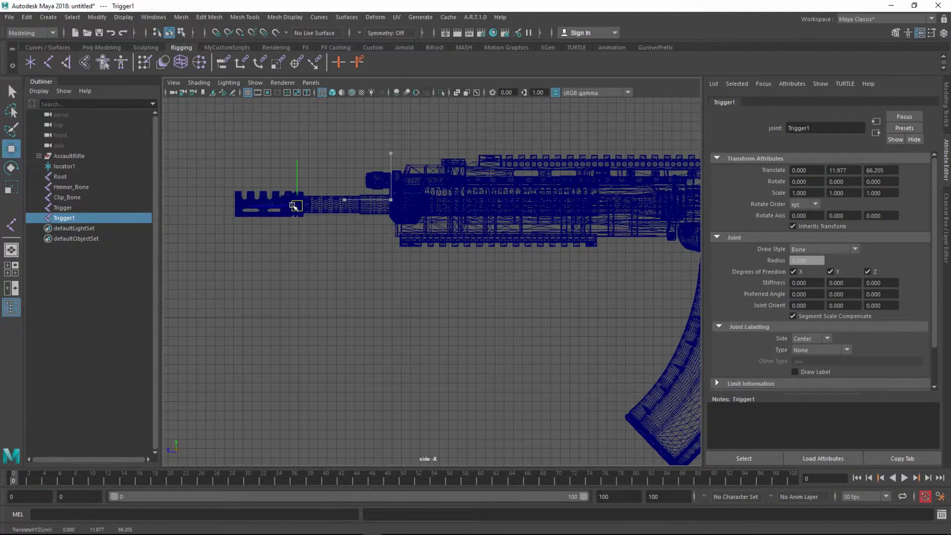
double_click(813, 128)
text(Muzzle)
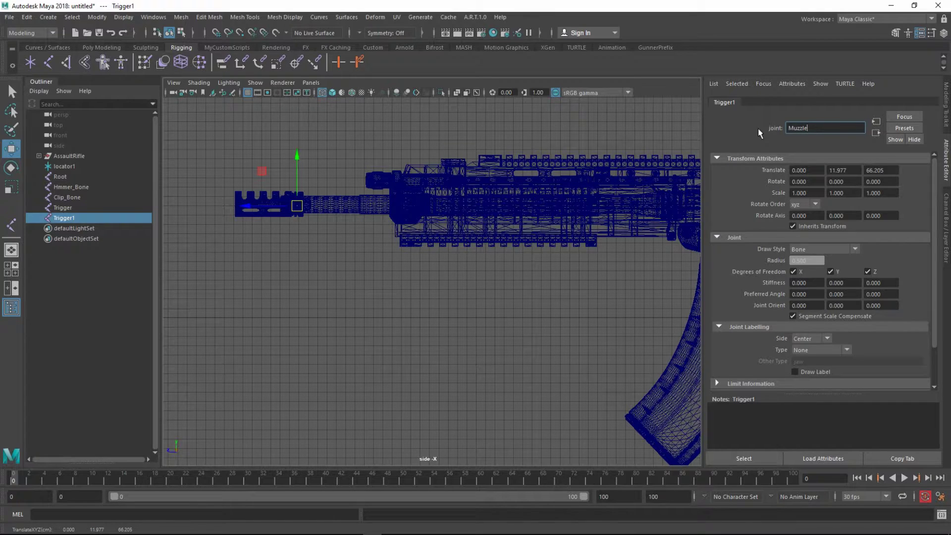
text(_Bone)
key(Return)
Rename the Trigger joint to Trigger_Bone
click(63, 207)
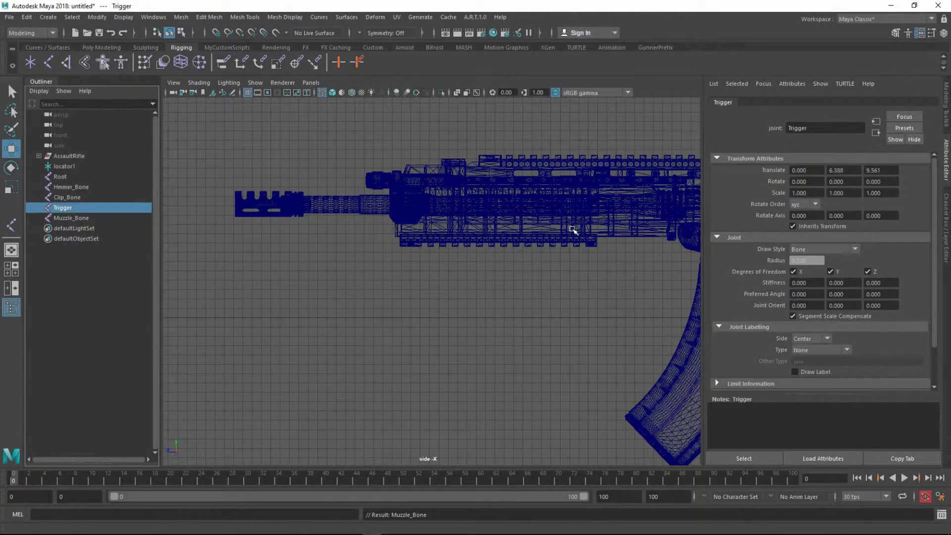
key(f)
scroll(565, 234, down, 4)
scroll(533, 246, down, 1)
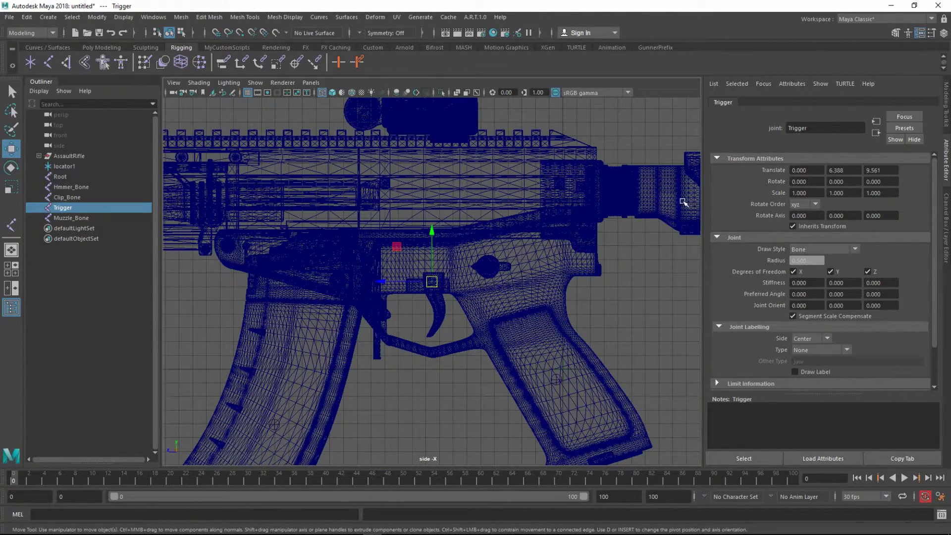
click(815, 128)
text(e)
key(Return)
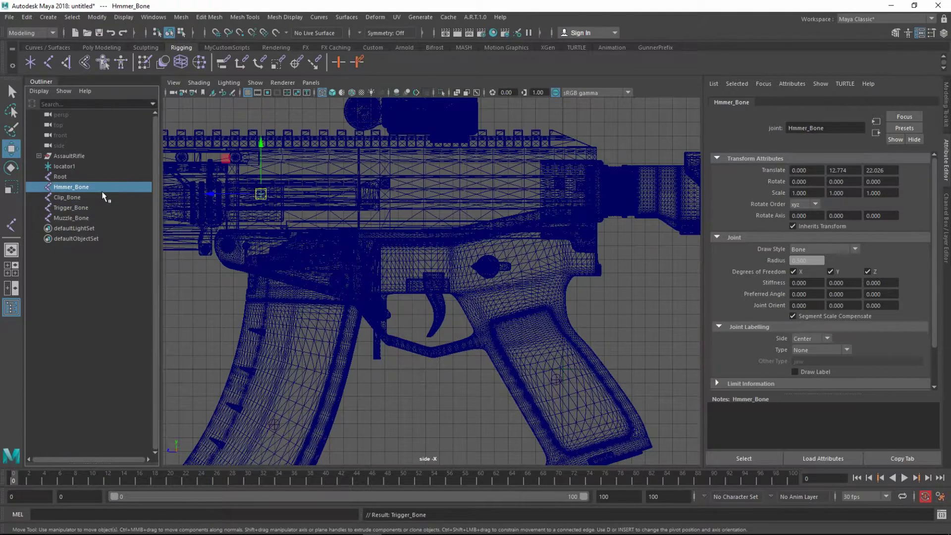
Return to a shaded perspective view and delete locator1
click(67, 197)
scroll(410, 216, up, 2)
key(space)
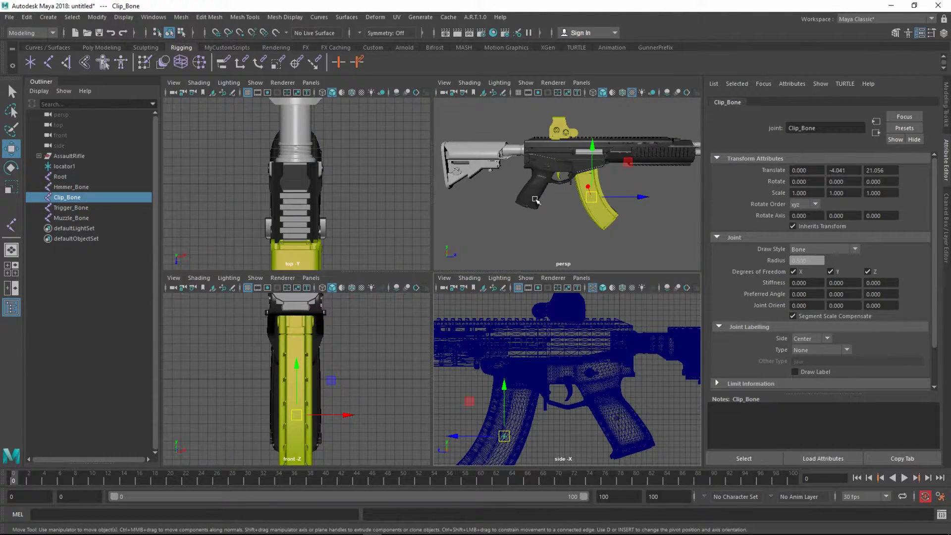
key(space)
key(4)
key(5)
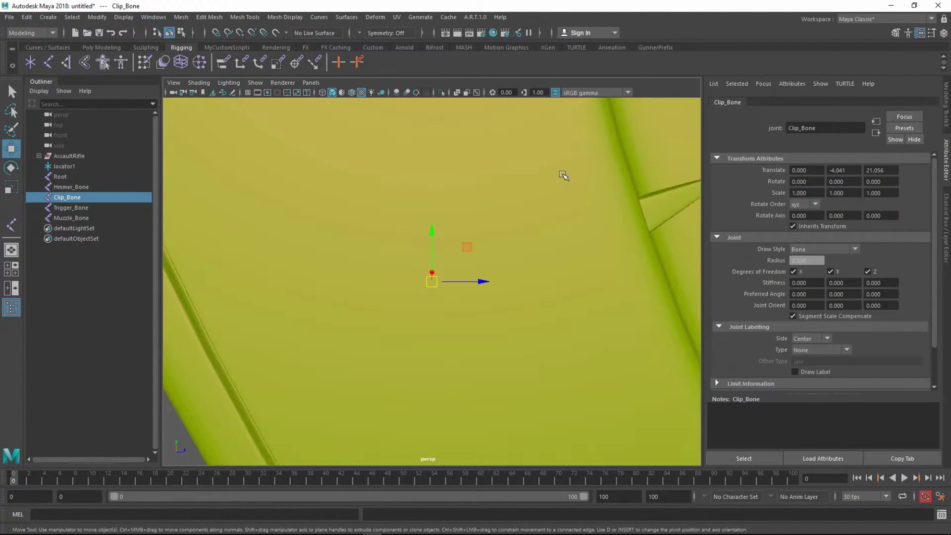
scroll(564, 176, down, 5)
scroll(564, 176, down, 5)
mouse_move(563, 175)
alt+mouse_down()
mouse_move(545, 226)
mouse_move(454, 244)
mouse_move(464, 223)
mouse_move(446, 223)
alt+mouse_up()
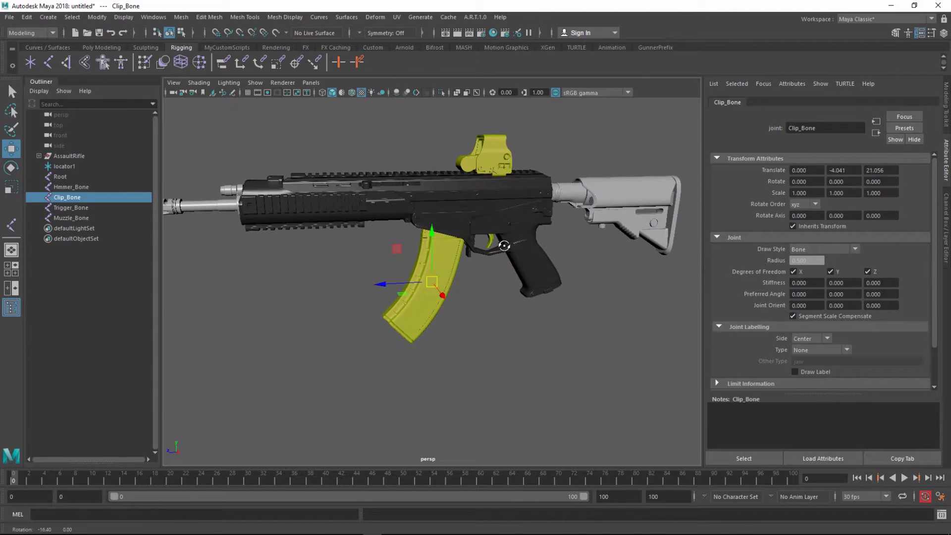
click(63, 166)
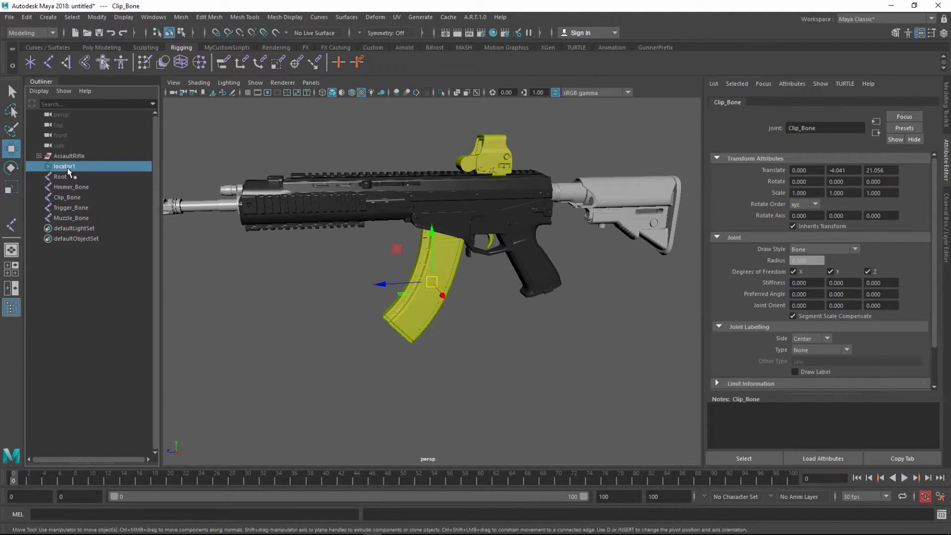
key(Delete)
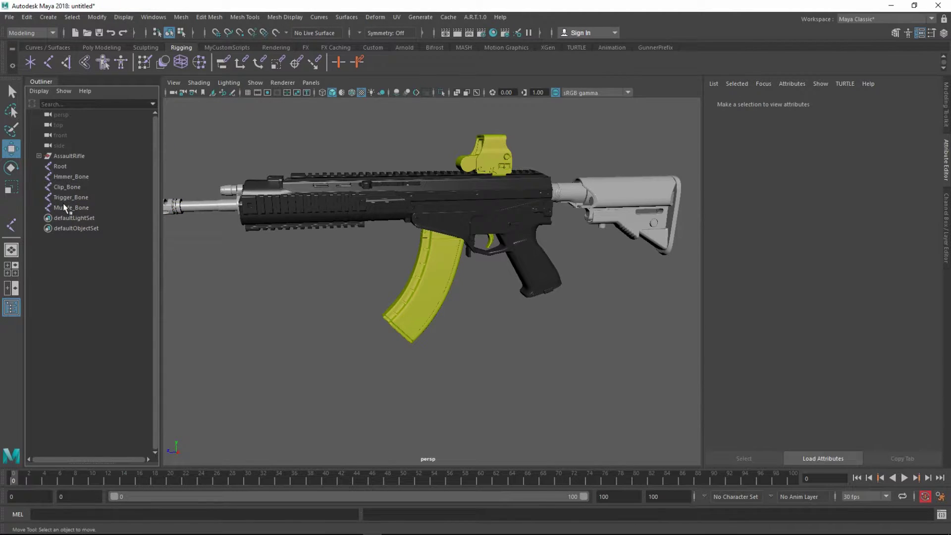
Select Clip_Bone through Muzzle_Bone with Root last, and parent them with P
click(71, 208)
ctrl+click(67, 187)
ctrl+click(59, 166)
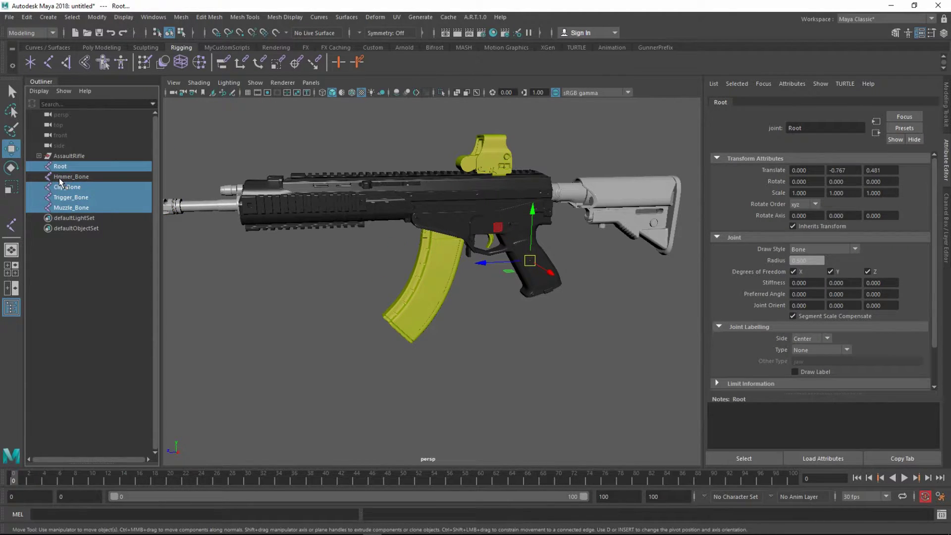
click(67, 208)
ctrl+click(65, 187)
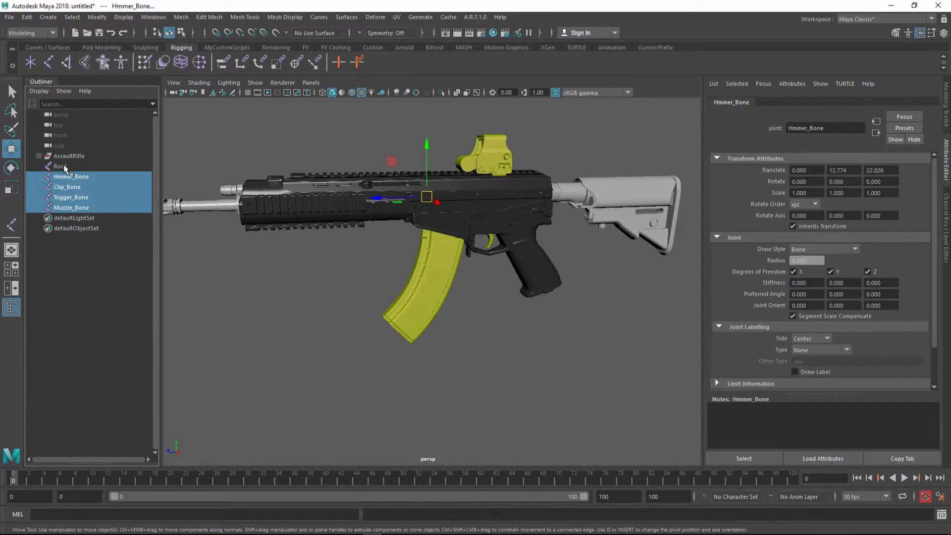
ctrl+click(63, 165)
key(p)
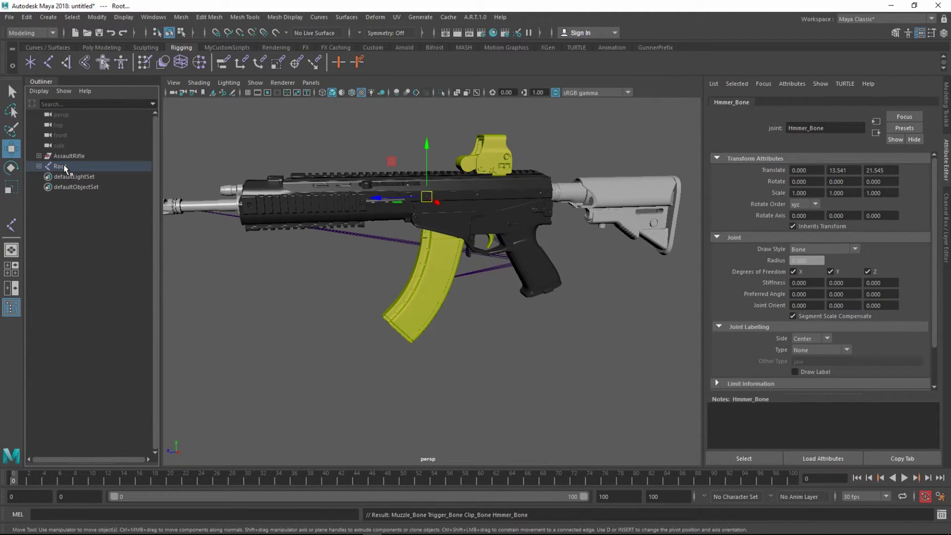
alt+drag(431, 215, 389, 250)
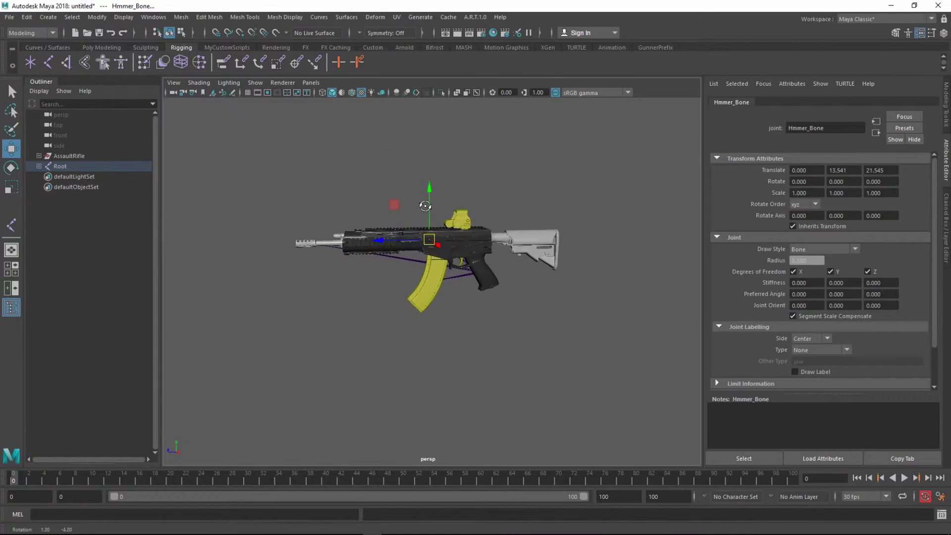
scroll(389, 249, up, 2)
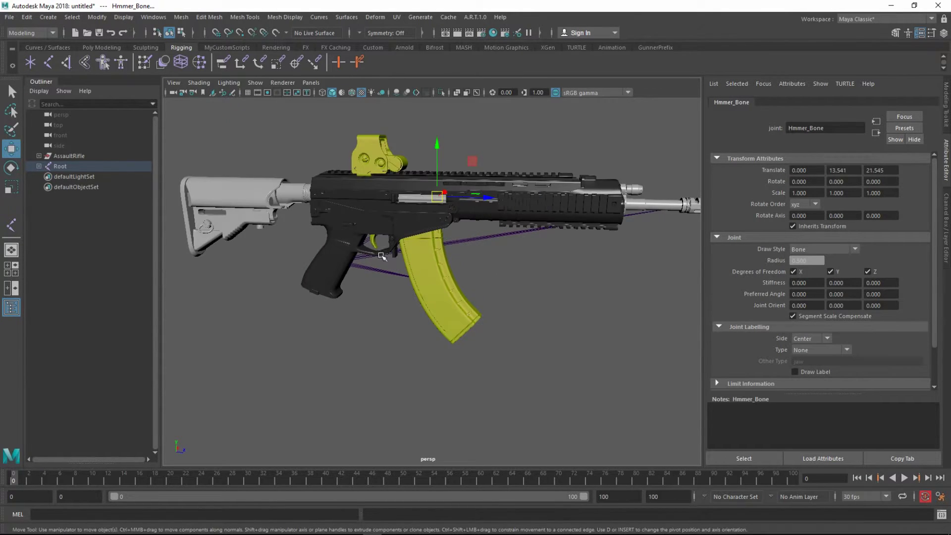
click(366, 257)
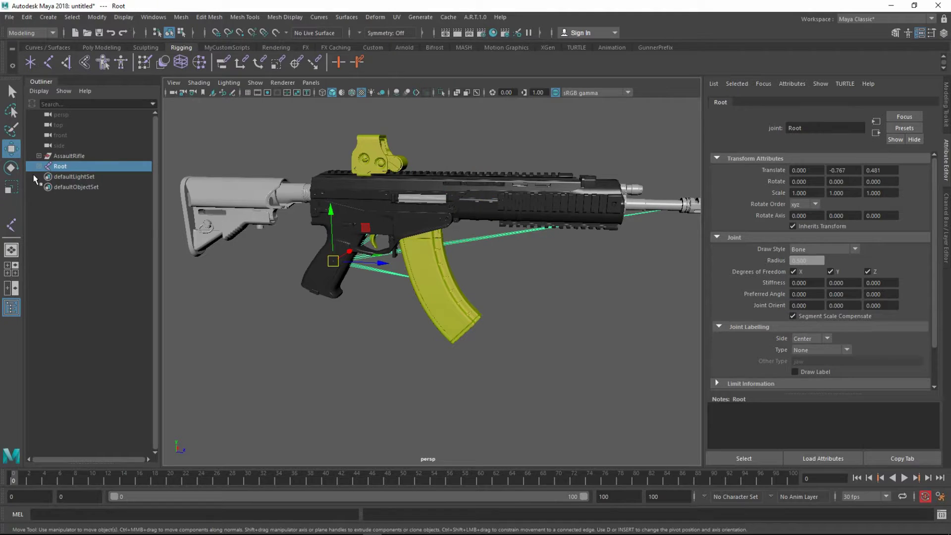
With Root and AssaultRifle selected, apply Skin > Bind Skin from the Rigging menu set
click(66, 165)
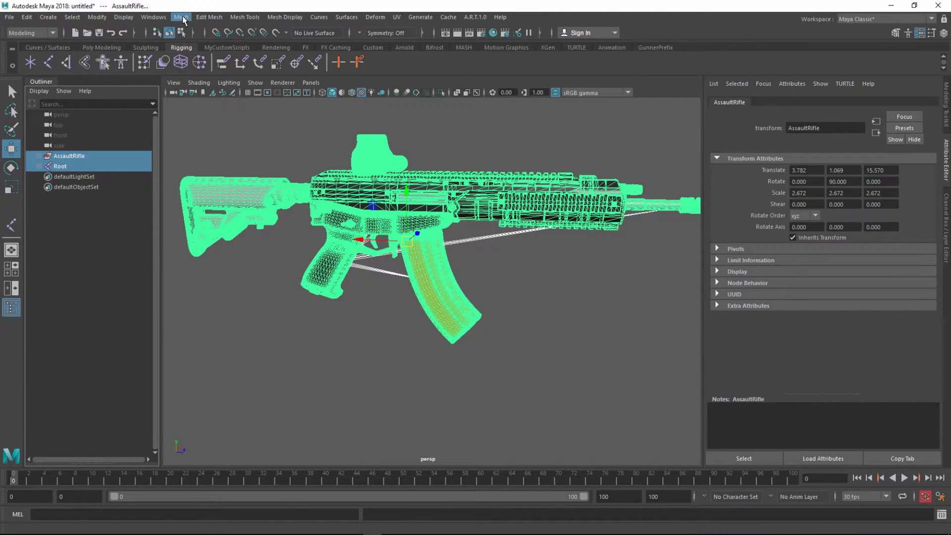
click(182, 17)
click(31, 32)
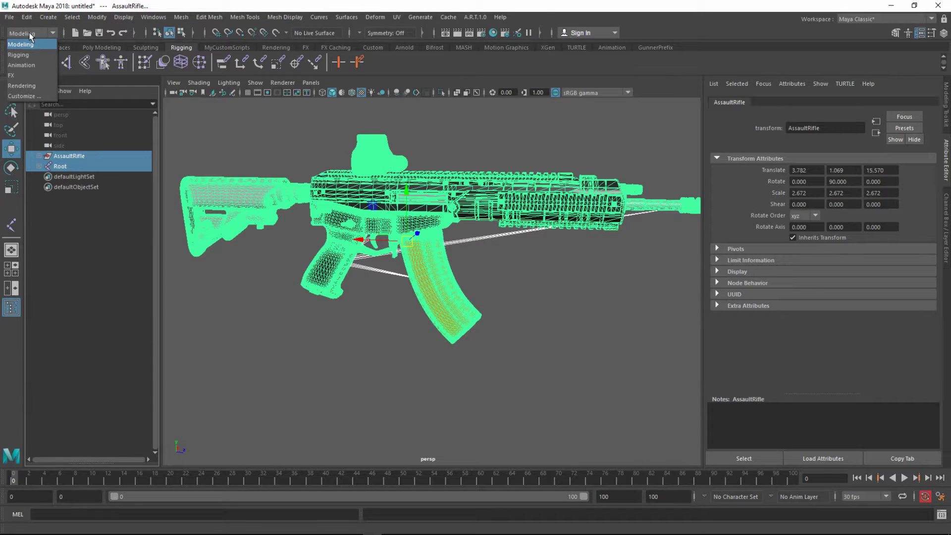
click(24, 56)
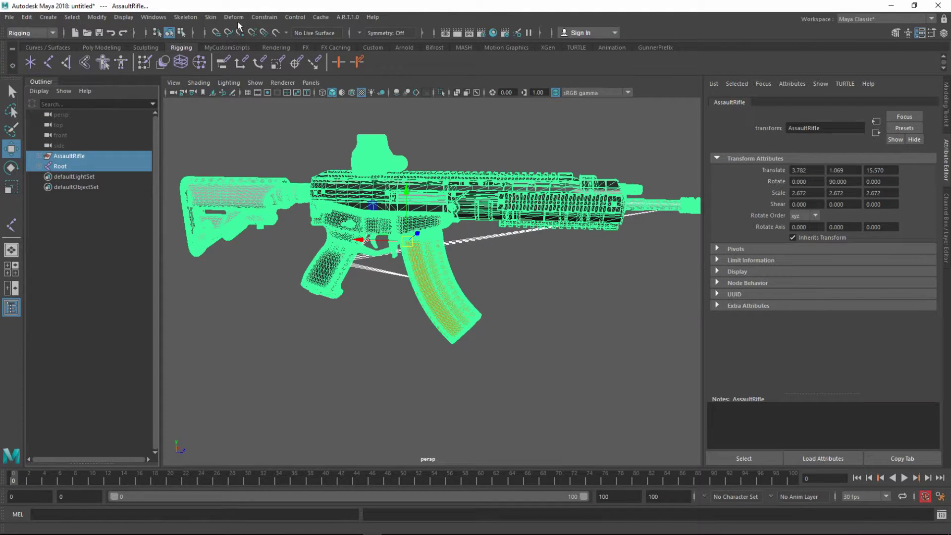
click(213, 17)
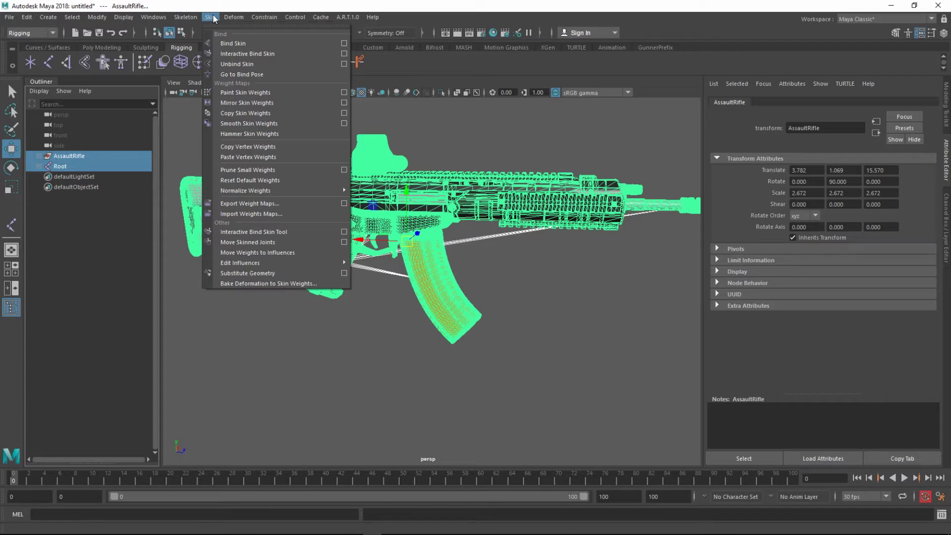
click(233, 42)
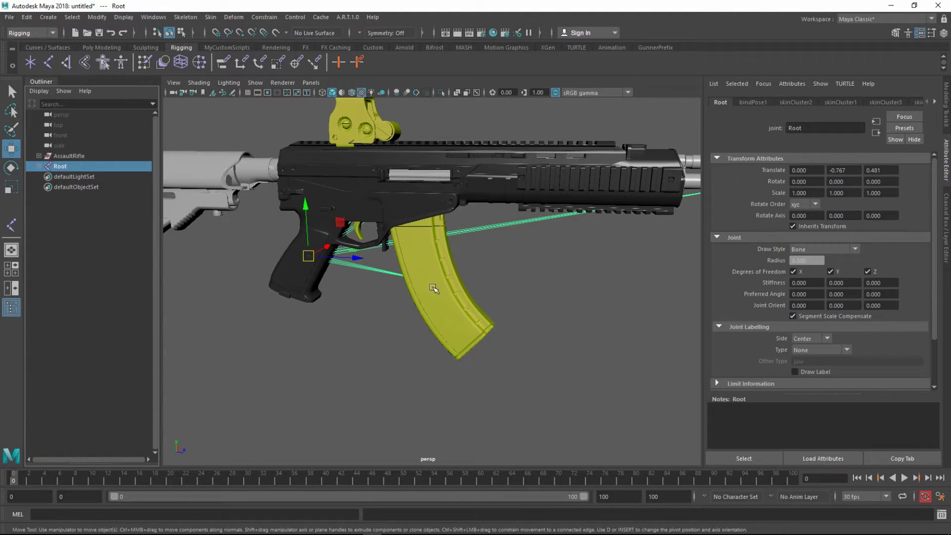
Test the binding by moving the Root joint, then undo the move
mouse_move(510, 282)
alt+mouse_down()
mouse_move(514, 306)
mouse_move(558, 278)
alt+mouse_up()
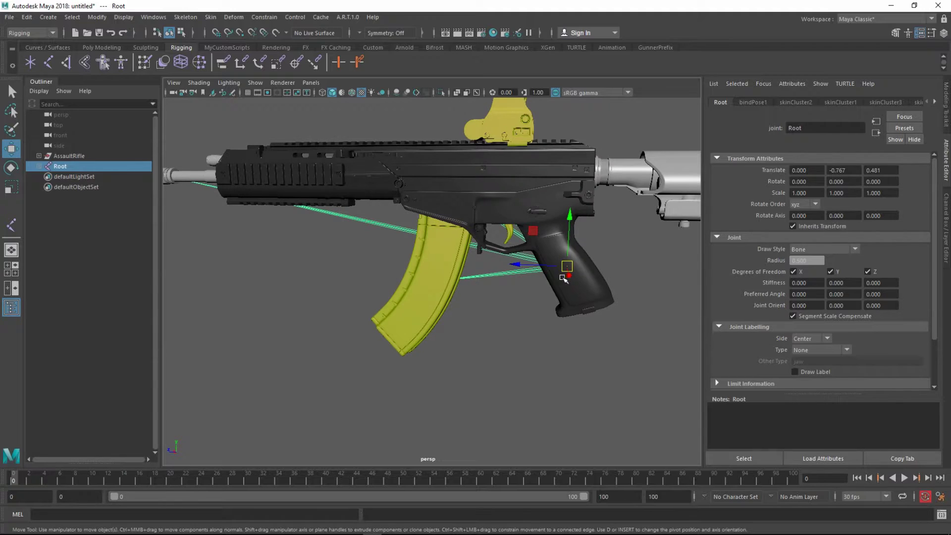
mouse_move(497, 333)
middle_down()
mouse_move(548, 359)
mouse_move(521, 312)
middle_up()
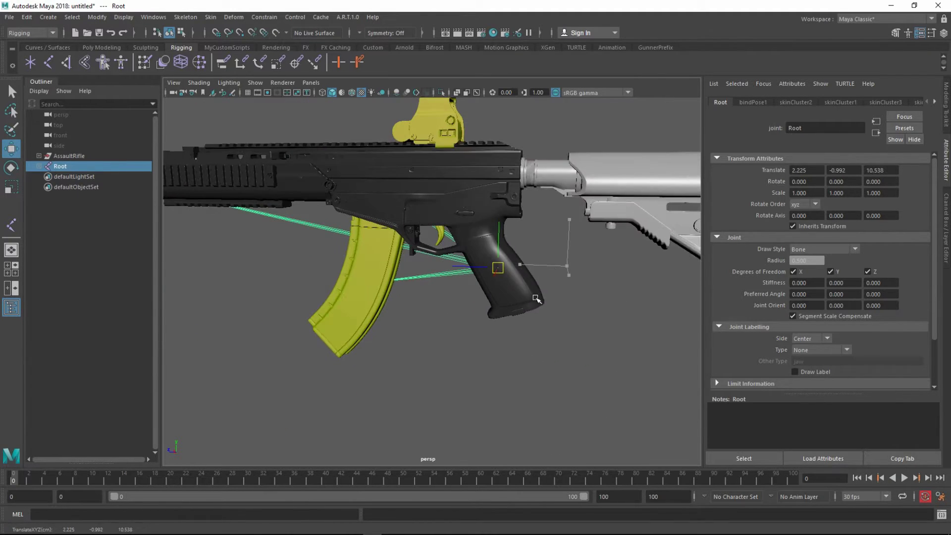
alt+drag(520, 312, 535, 295)
key(z)
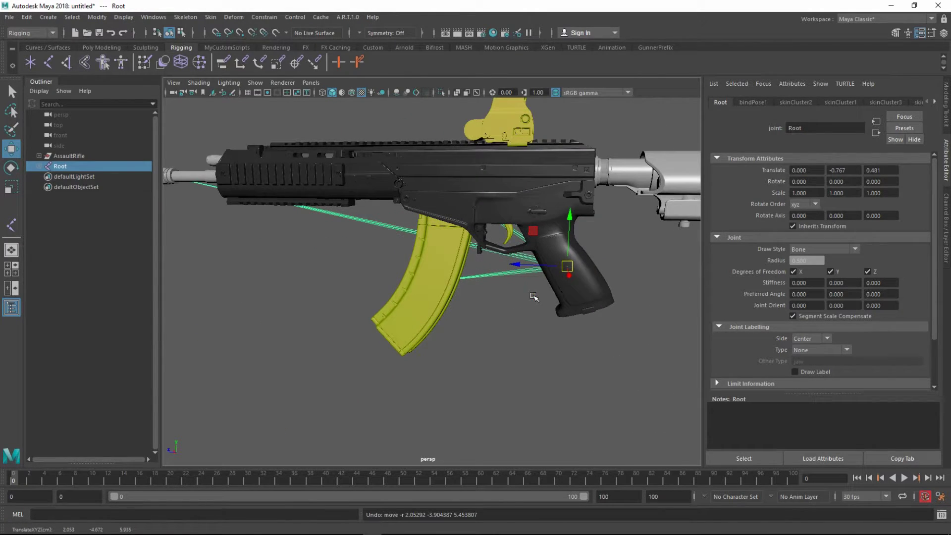
Inspect rifle parts such as the Hammer, then reselect the whole AssaultRifle mesh
alt+drag(585, 364, 388, 345)
alt+right_drag(387, 345, 357, 328)
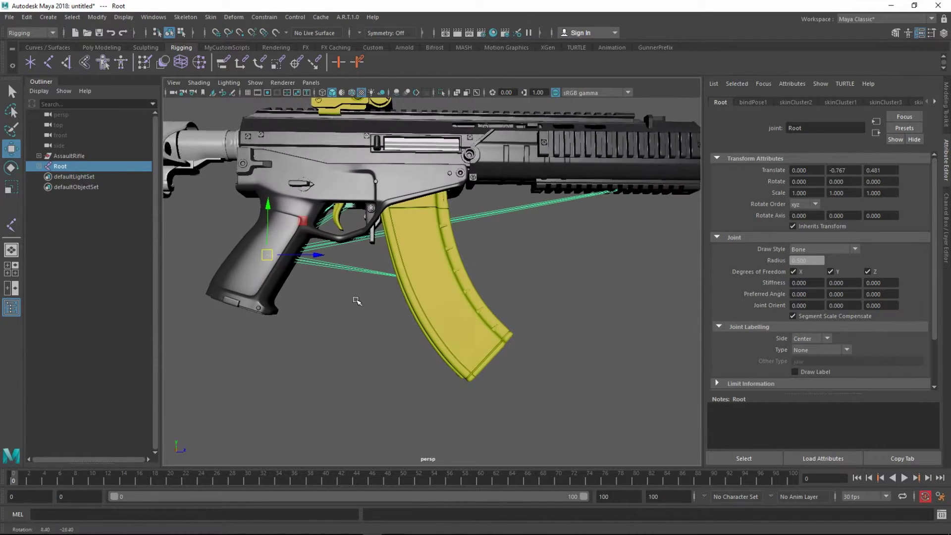
mouse_move(357, 327)
alt+mouse_down()
mouse_move(421, 291)
mouse_move(447, 306)
mouse_move(446, 268)
alt+mouse_up()
click(438, 219)
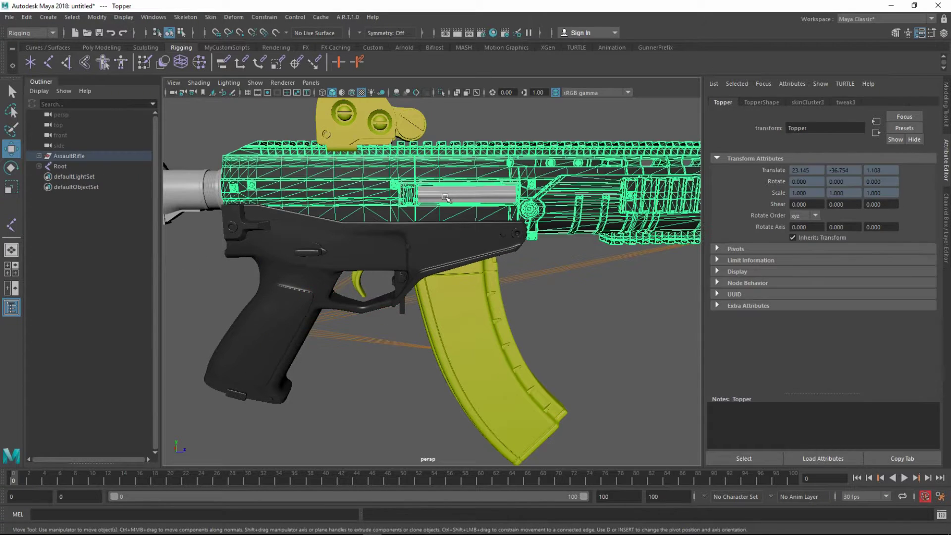
click(456, 200)
alt+drag(437, 227, 485, 281)
alt+right_drag(468, 248, 485, 281)
alt+drag(484, 282, 455, 269)
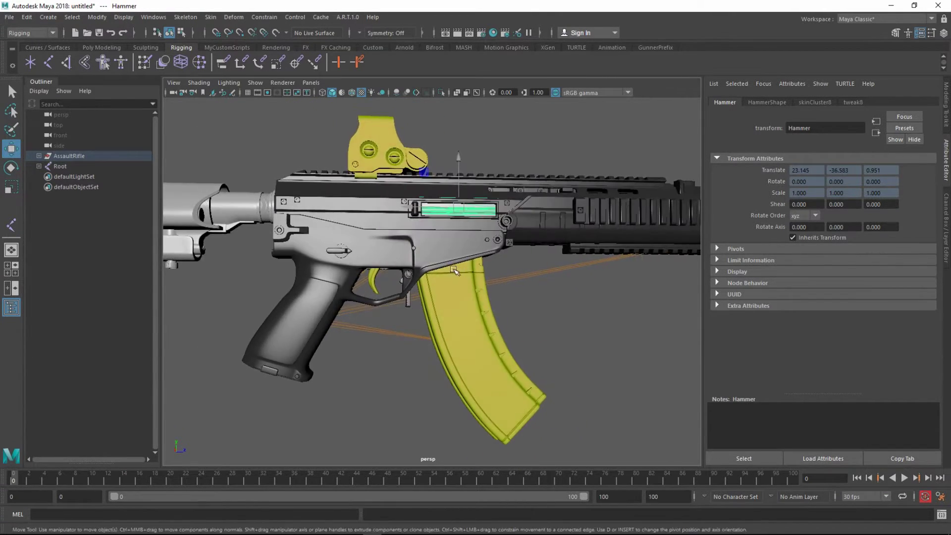
click(70, 157)
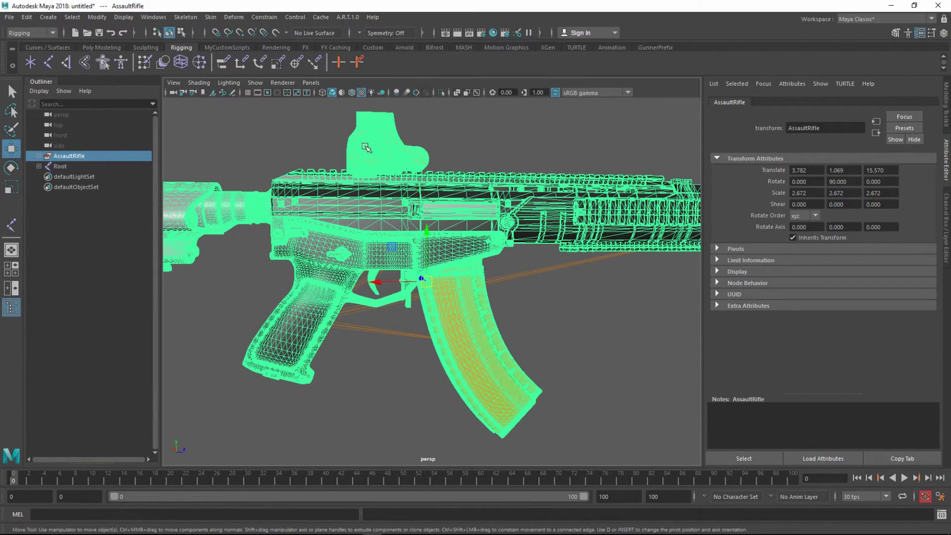
alt+drag(433, 184, 386, 245)
click(212, 18)
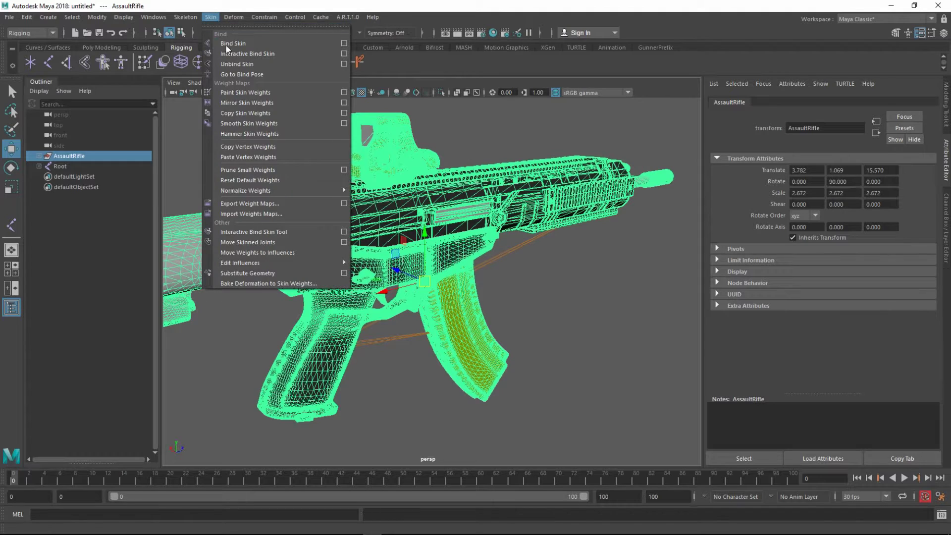
Flood the AssaultRifle mesh's skin weights onto the Root influence at value 1.0
click(343, 92)
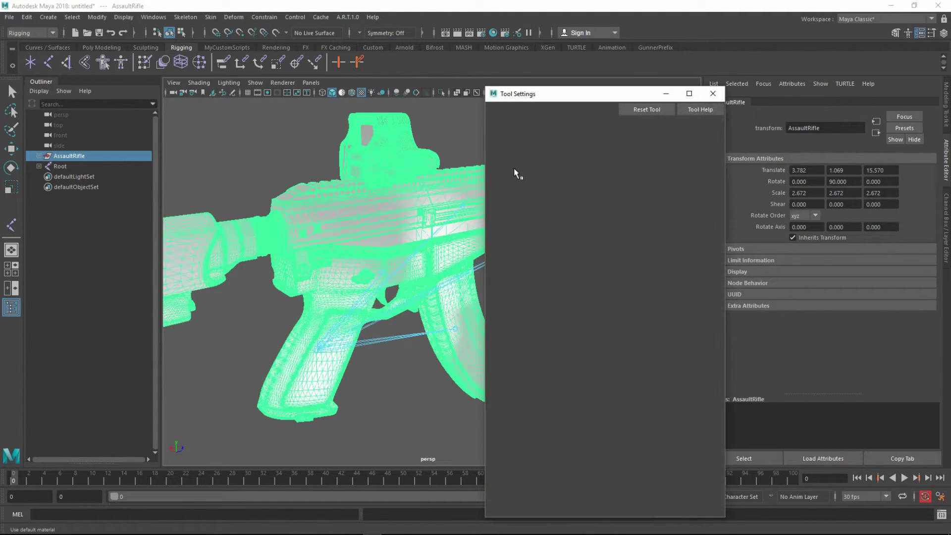
drag(530, 97, 485, 80)
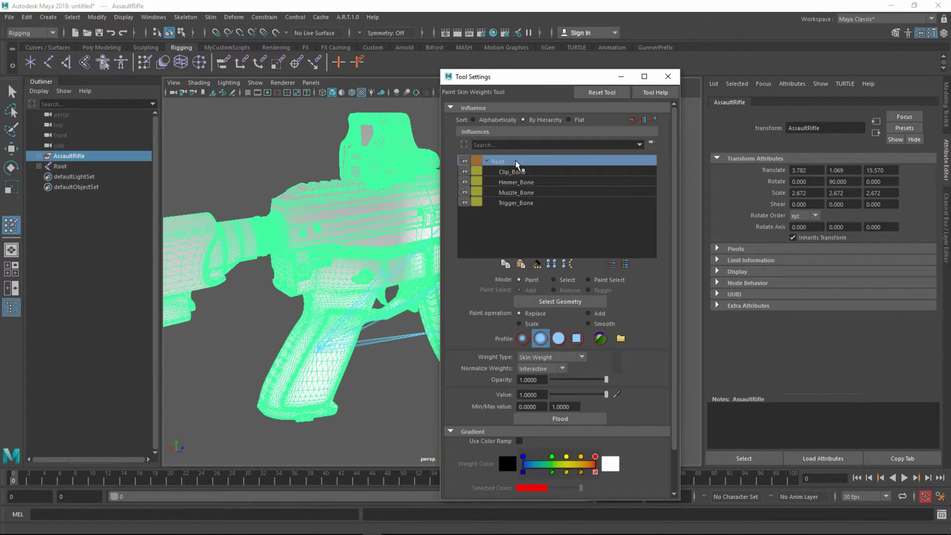
click(560, 418)
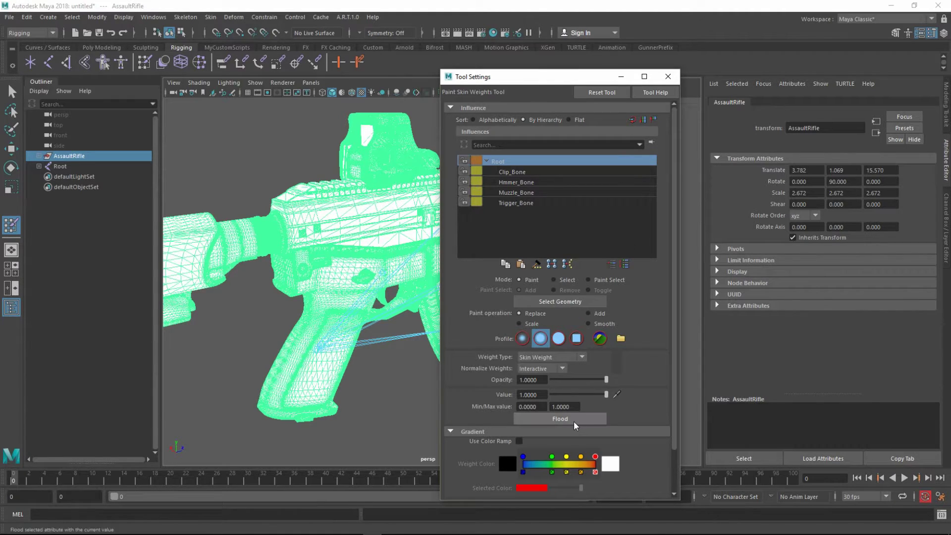
click(559, 418)
click(667, 78)
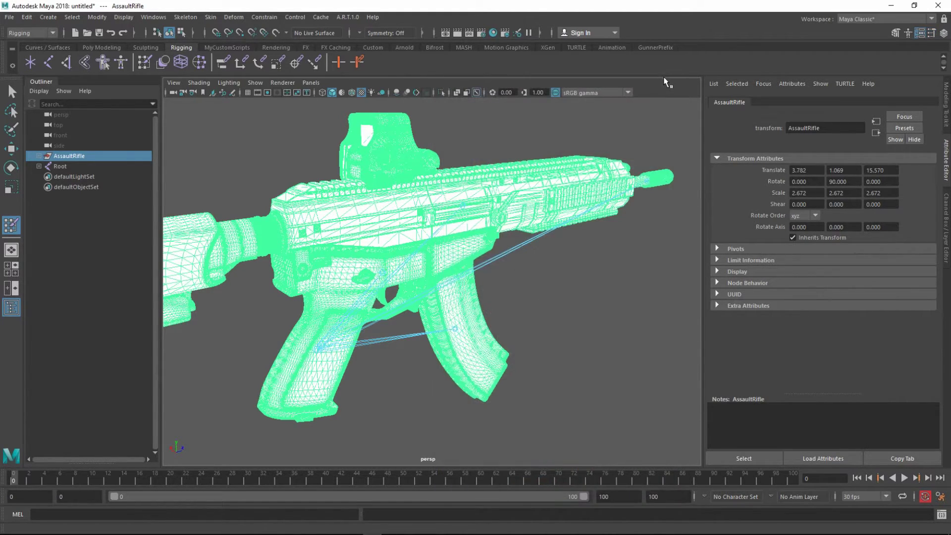
scroll(499, 149, up, 2)
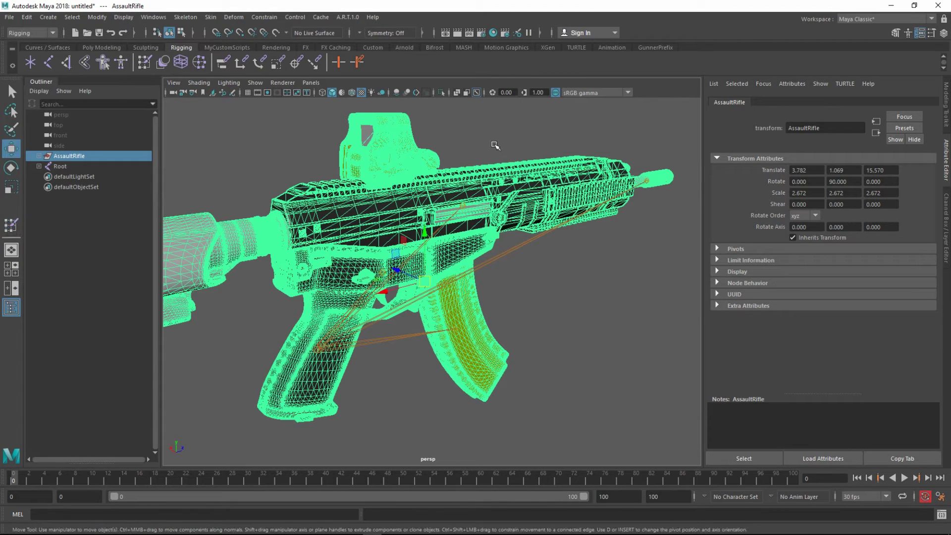
Select the magazine and flood its skin weights fully onto Clip_Bone
key(w)
click(483, 187)
scroll(526, 255, up, 2)
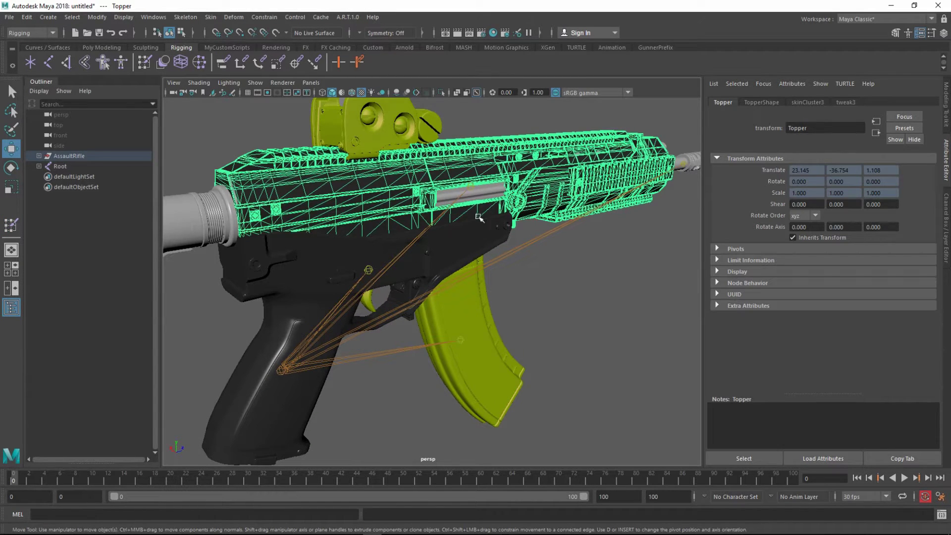
click(474, 319)
scroll(509, 276, up, 2)
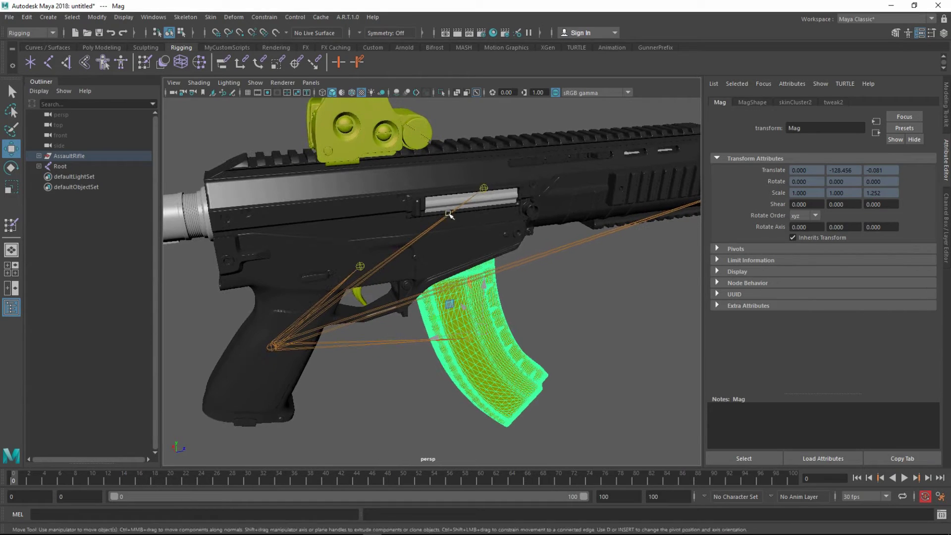
click(210, 16)
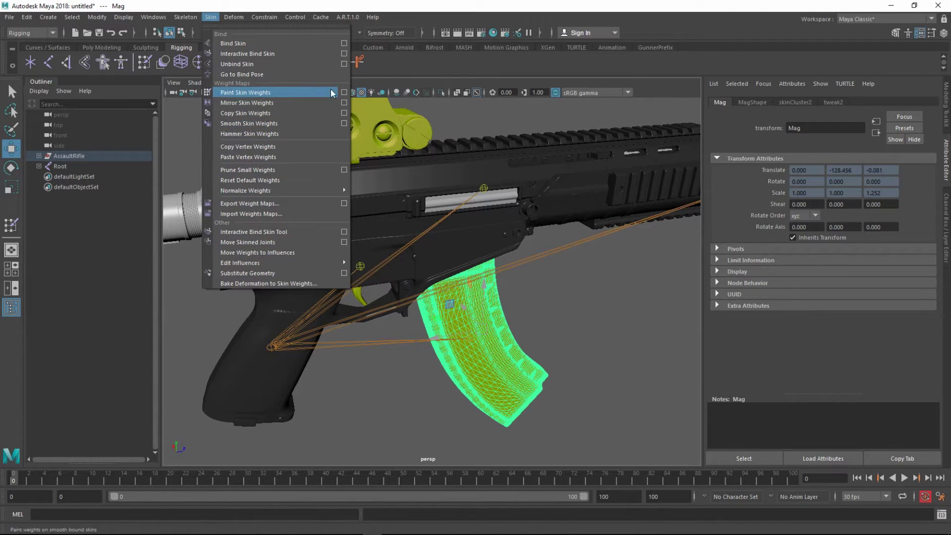
click(343, 93)
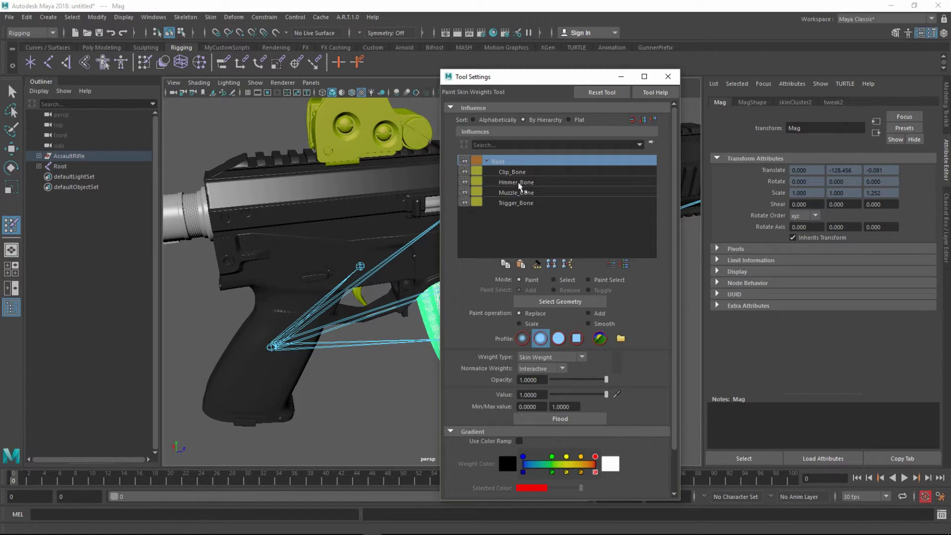
click(528, 173)
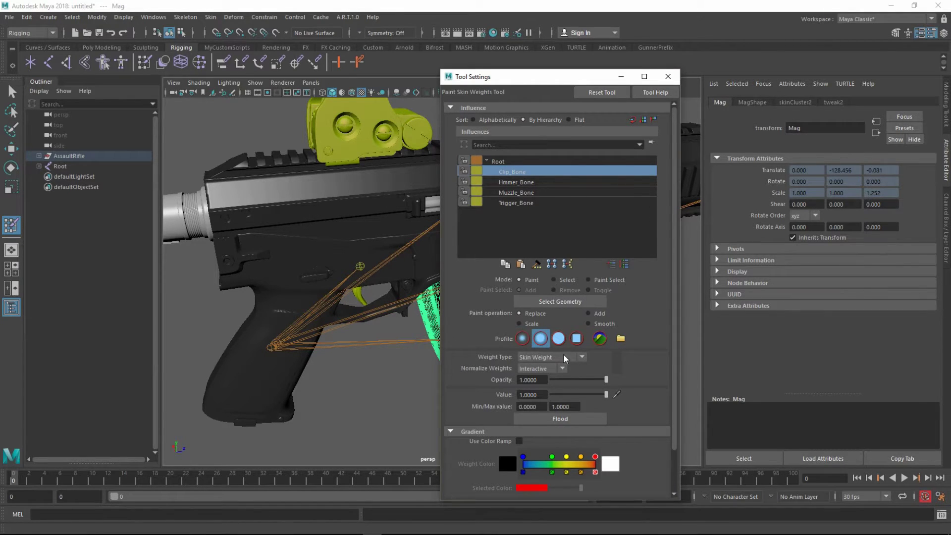
click(560, 421)
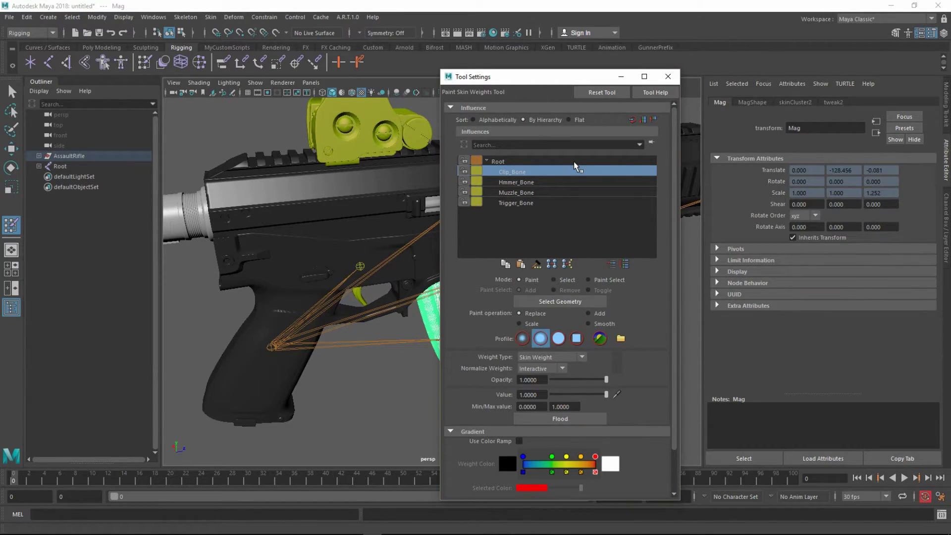
click(669, 77)
Return to the Move tool and select the rifle's Hammer part
key(w)
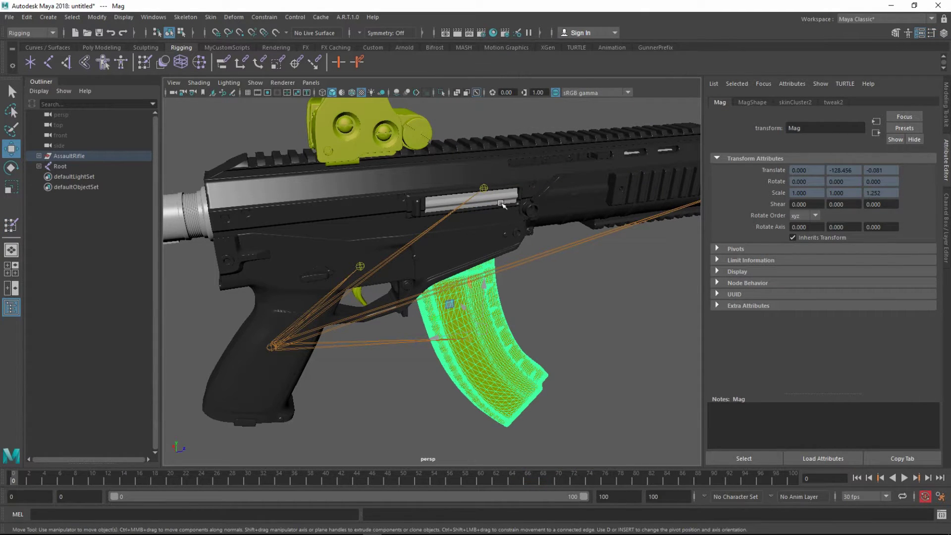
click(503, 205)
alt+drag(503, 208, 490, 205)
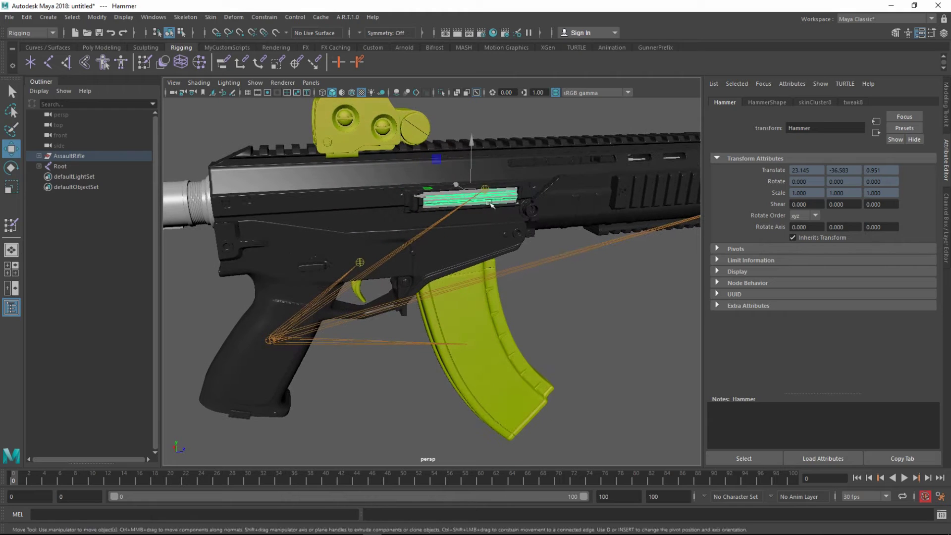
Flood the Hammer part's weights onto Hmmer_Bone, then return to the Move tool
click(211, 16)
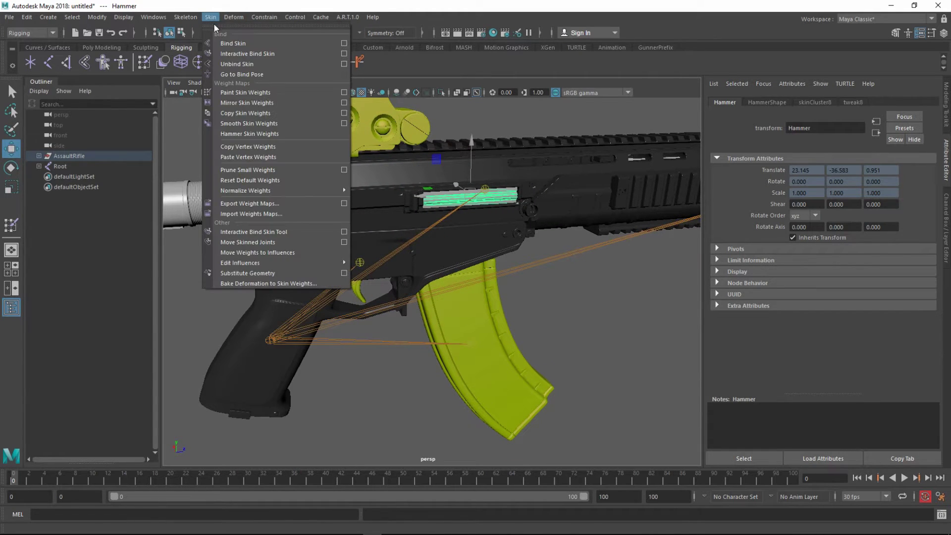
click(343, 93)
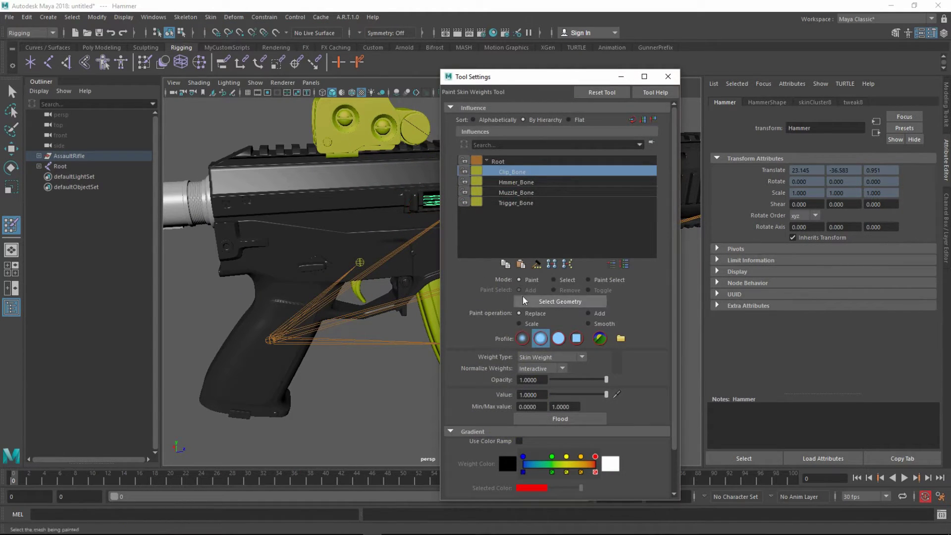
click(516, 182)
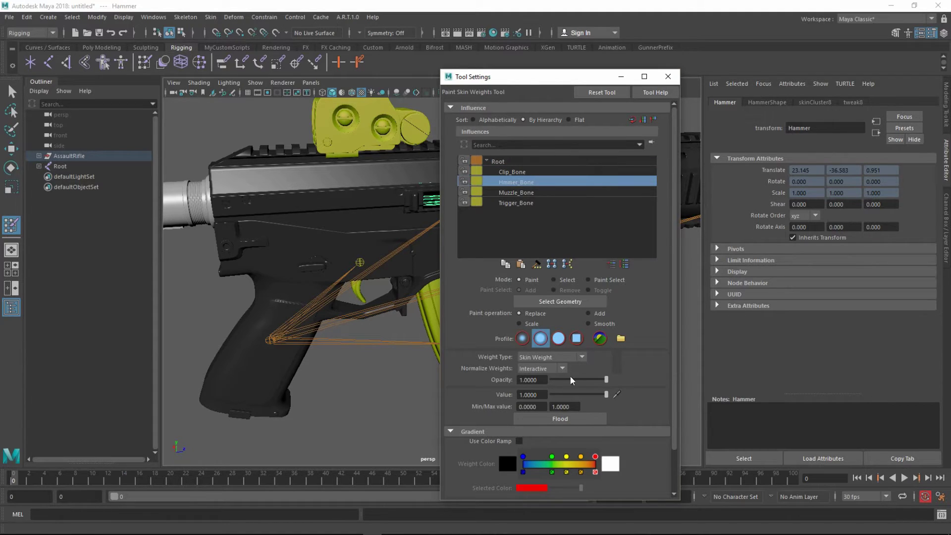
click(561, 419)
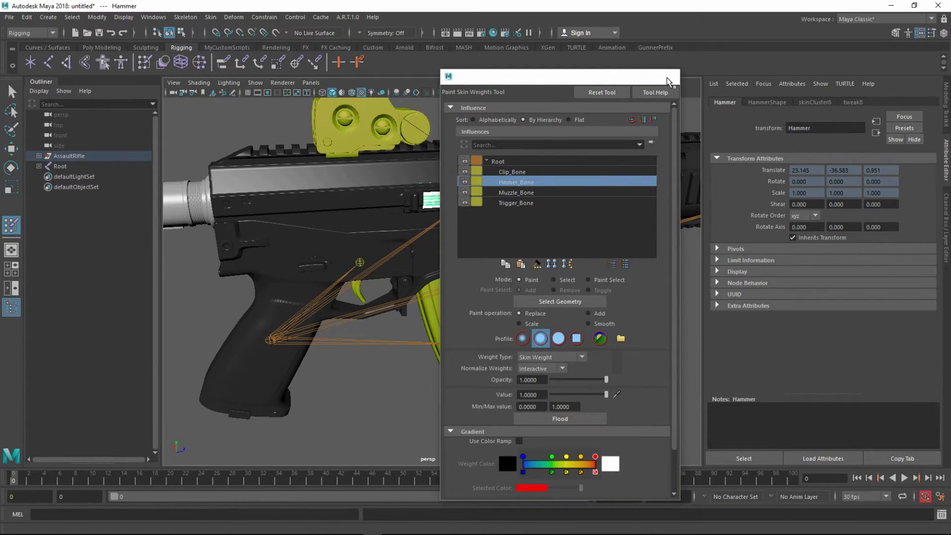
click(667, 76)
key(w)
scroll(482, 285, down, 2)
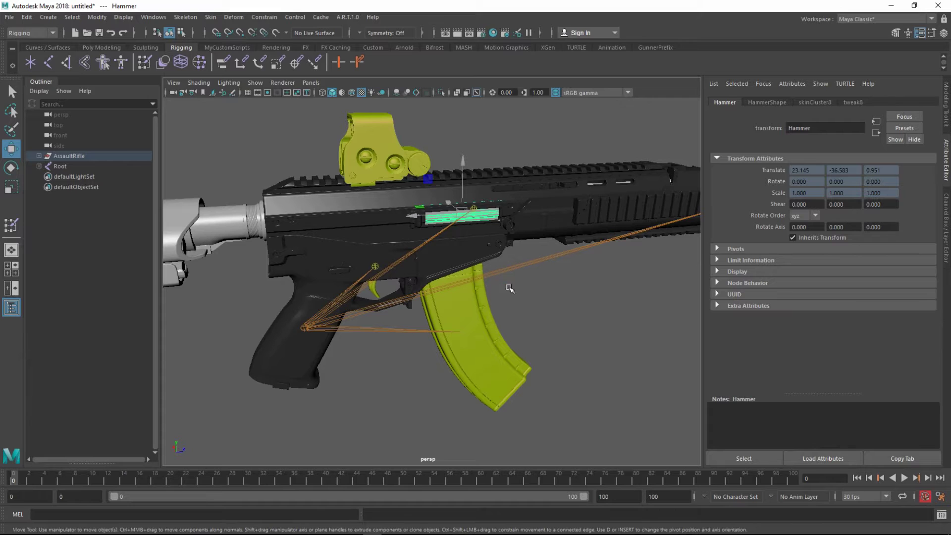
mouse_move(542, 288)
alt+mouse_down()
mouse_move(507, 258)
mouse_move(389, 278)
alt+mouse_up()
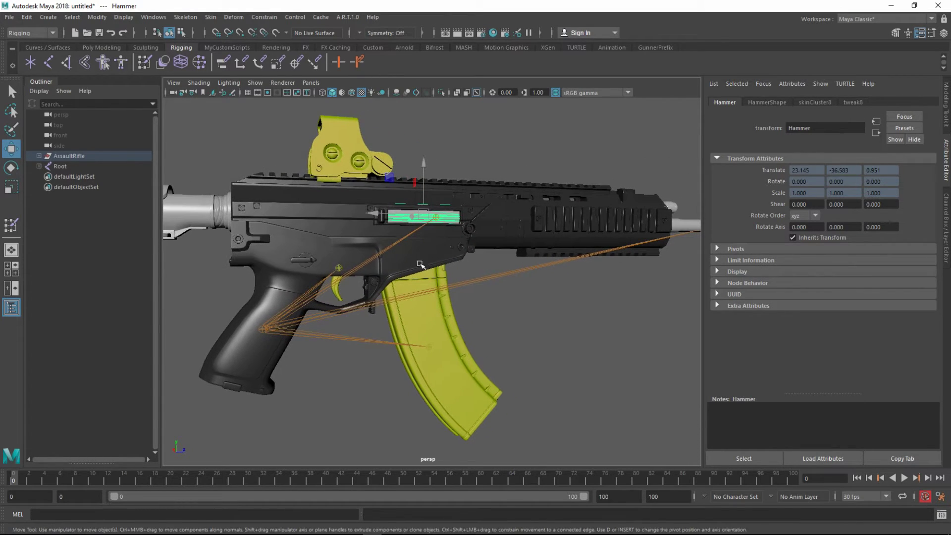
Flood trigger piece polySurface21's weights onto Trigger_Bone, then deselect
shift+click(342, 294)
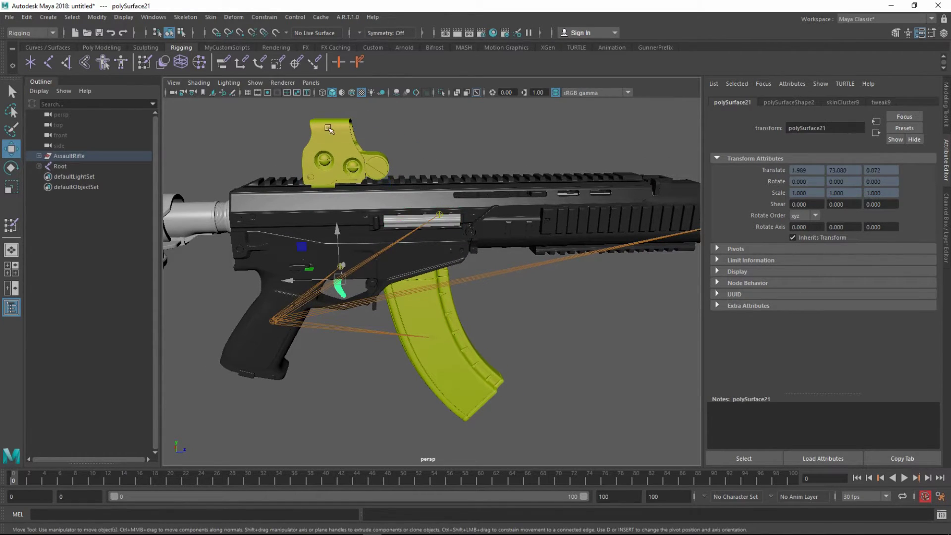
click(211, 16)
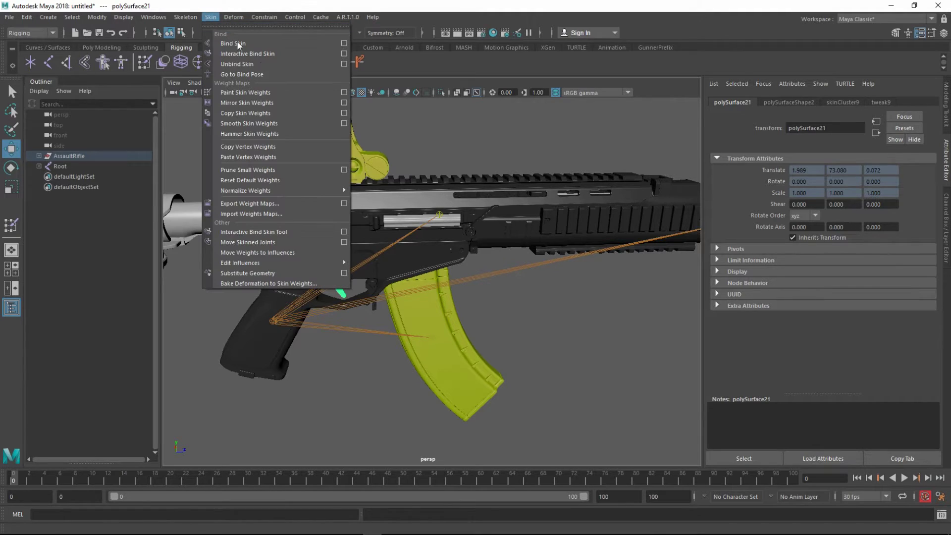
click(345, 93)
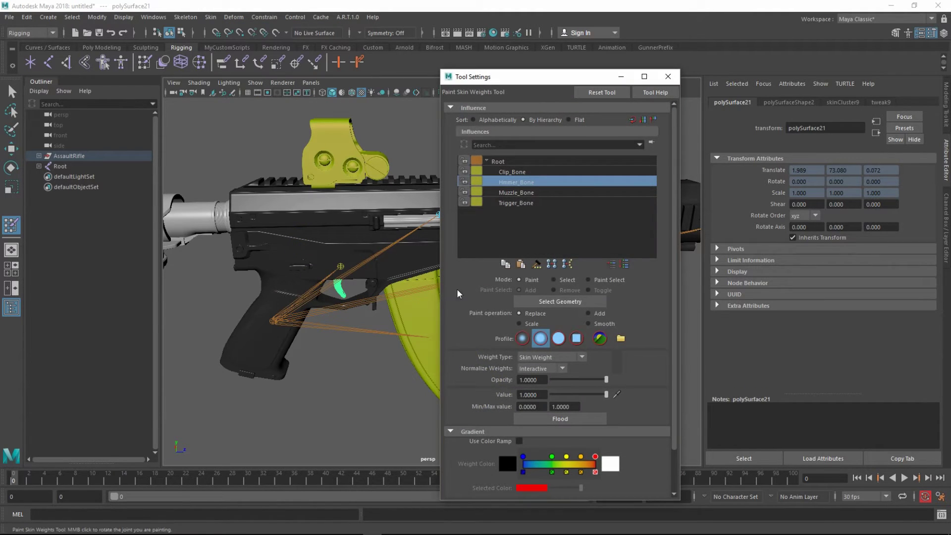
click(515, 203)
click(560, 419)
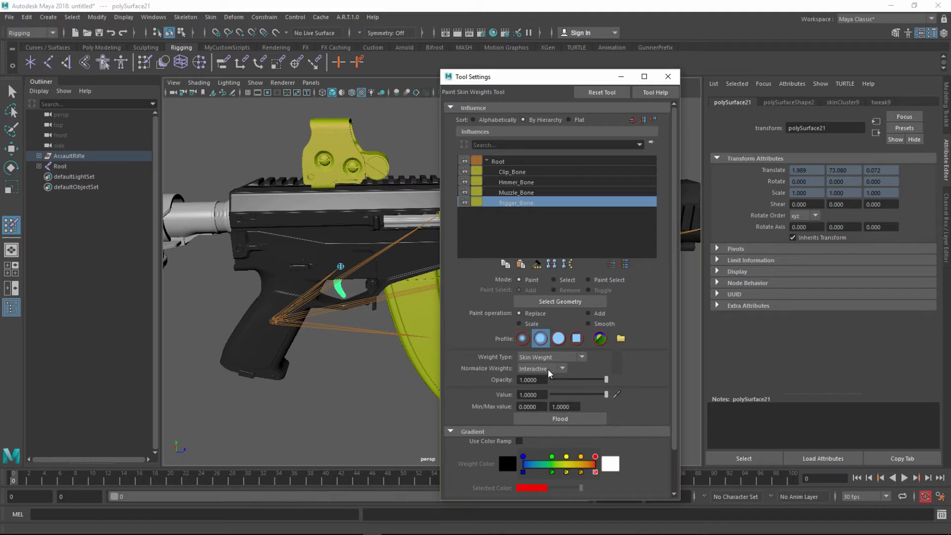
click(668, 76)
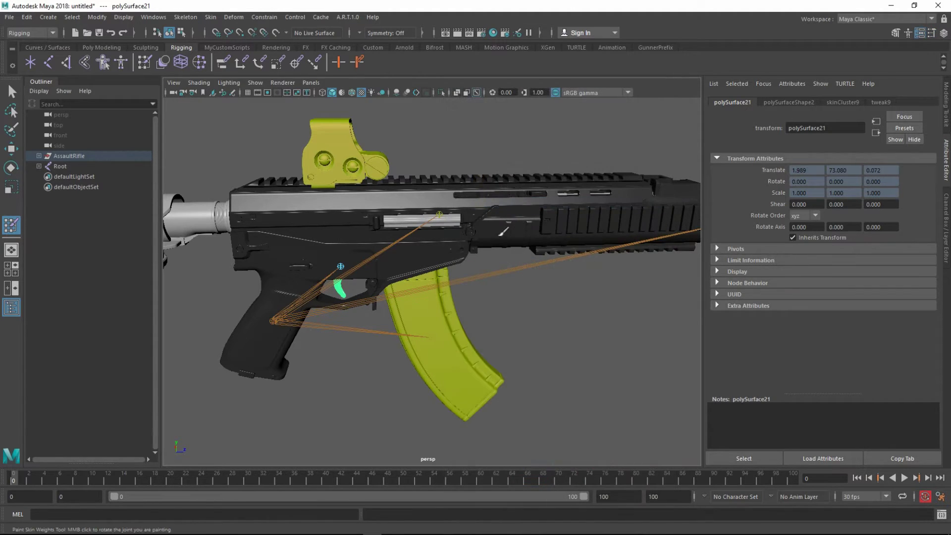
key(w)
click(520, 341)
scroll(483, 290, up, 1)
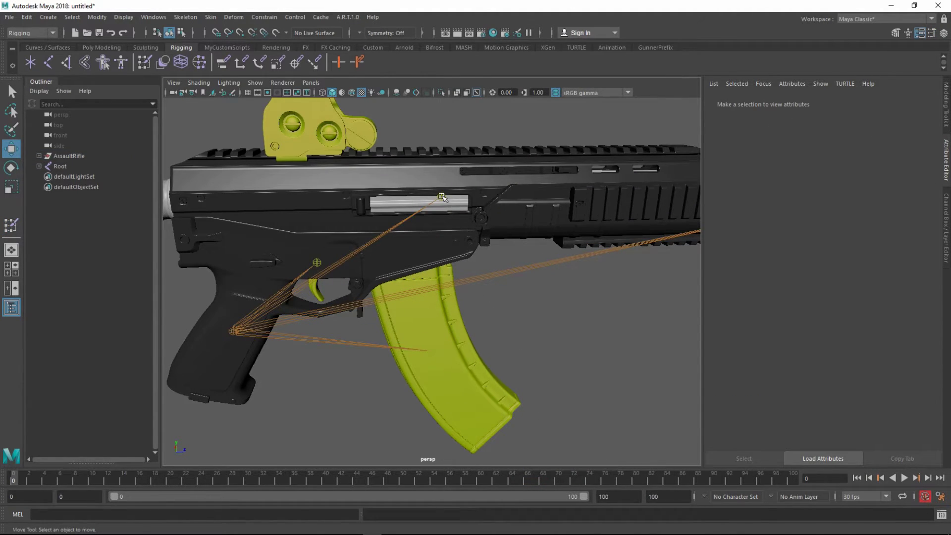
Test-move Hmmer_Bone, then move Clip_Bone and undo the magazine move
click(443, 199)
mouse_move(443, 199)
mouse_down()
mouse_move(386, 200)
mouse_move(445, 203)
mouse_move(416, 223)
mouse_move(476, 215)
mouse_move(401, 292)
mouse_up()
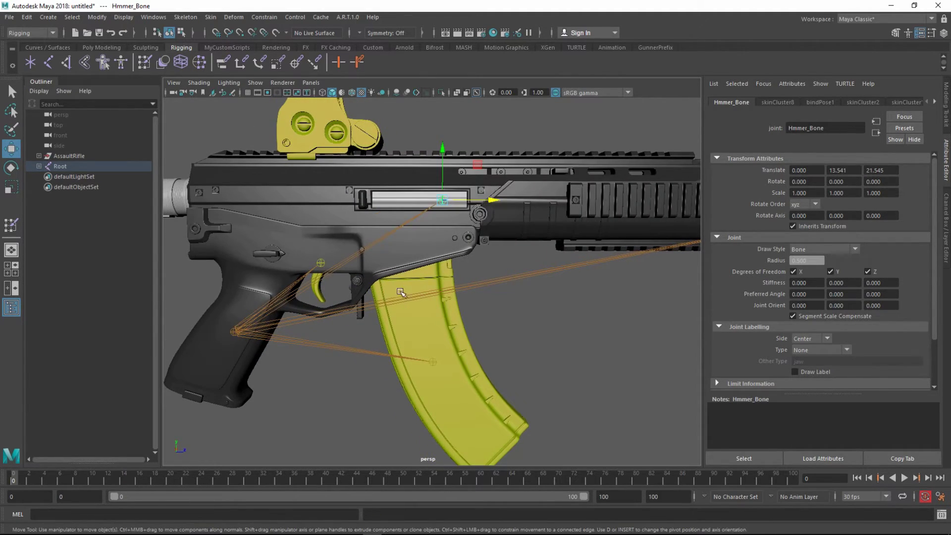
click(440, 362)
scroll(439, 362, down, 3)
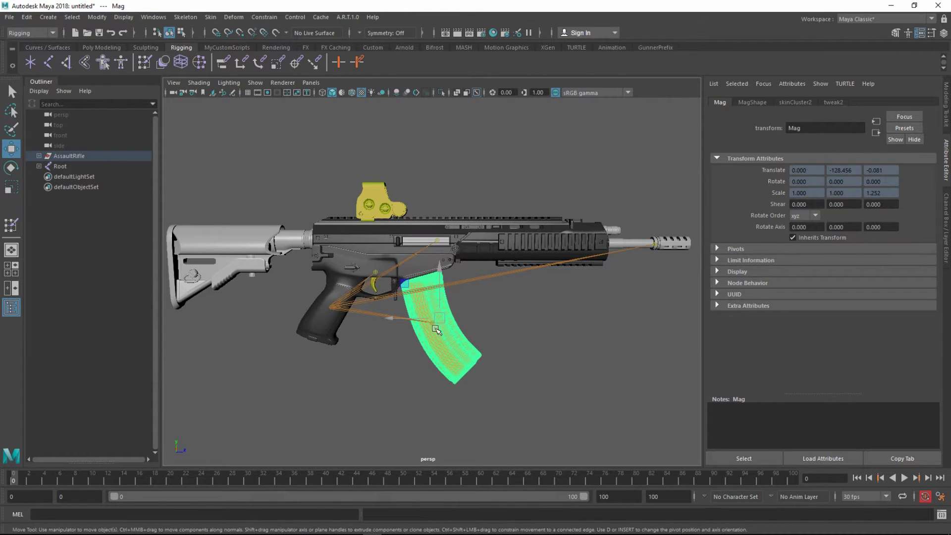
click(431, 322)
scroll(431, 322, up, 3)
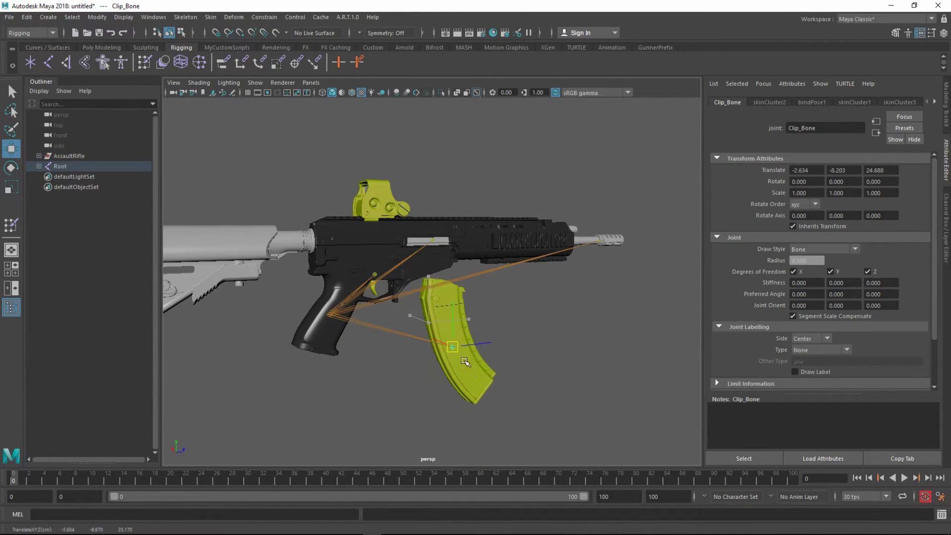
drag(435, 327, 623, 383)
key(ctrl+z)
scroll(438, 345, up, 2)
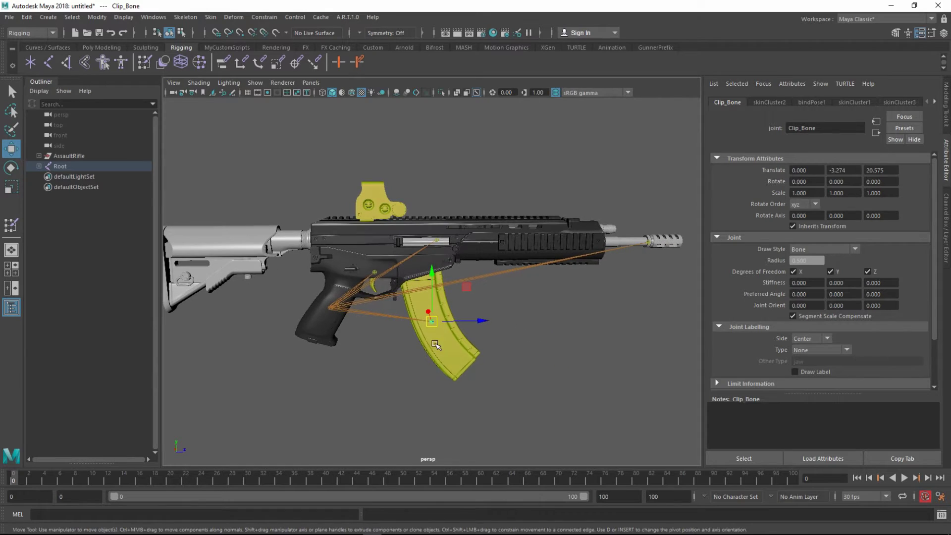
Rotate Trigger_Bone to check the trigger follows, then deselect
click(376, 270)
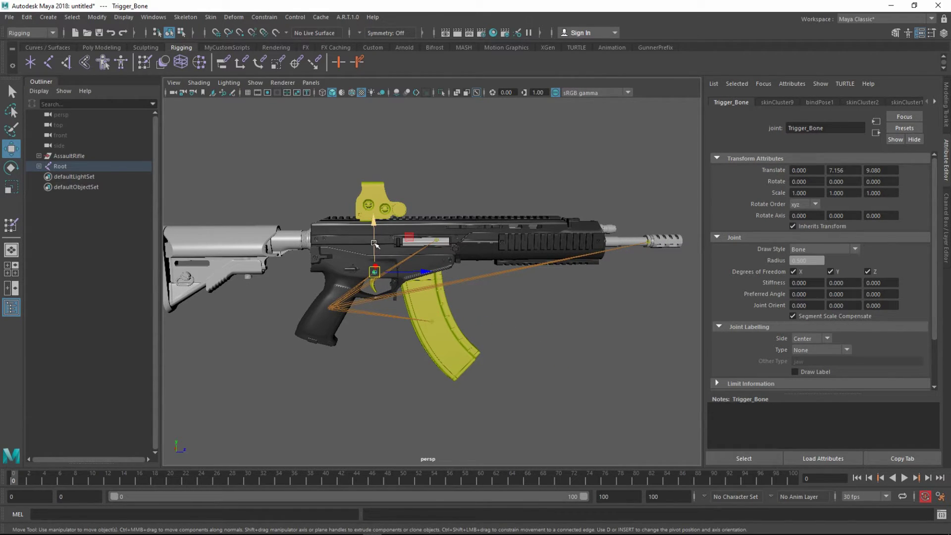
key(e)
drag(376, 243, 394, 220)
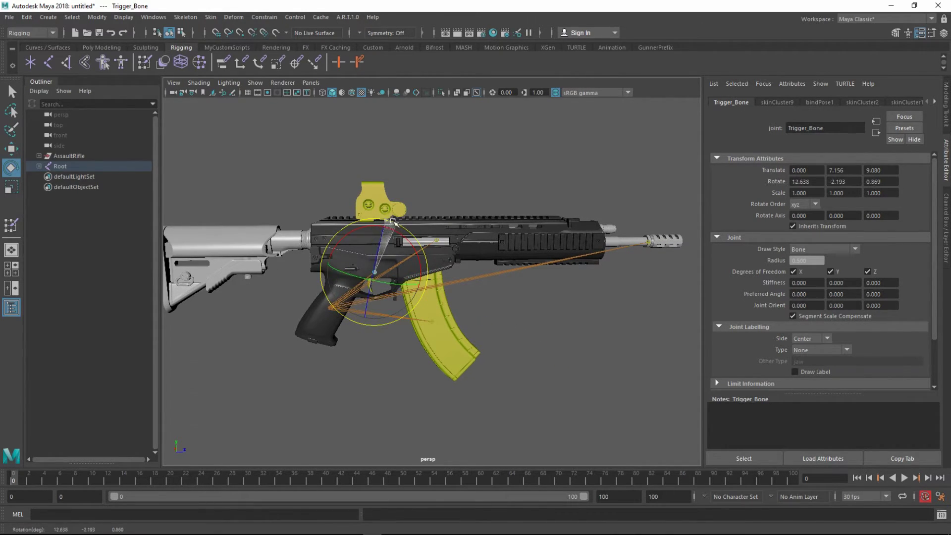
click(503, 317)
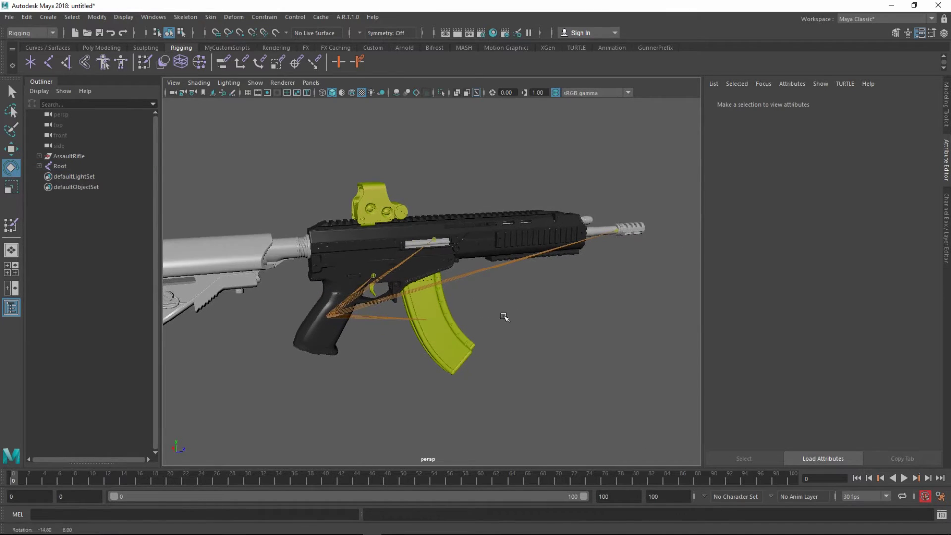
Slide Hmmer_Bone back along the rail, deselect, and orbit around the rifle
click(435, 240)
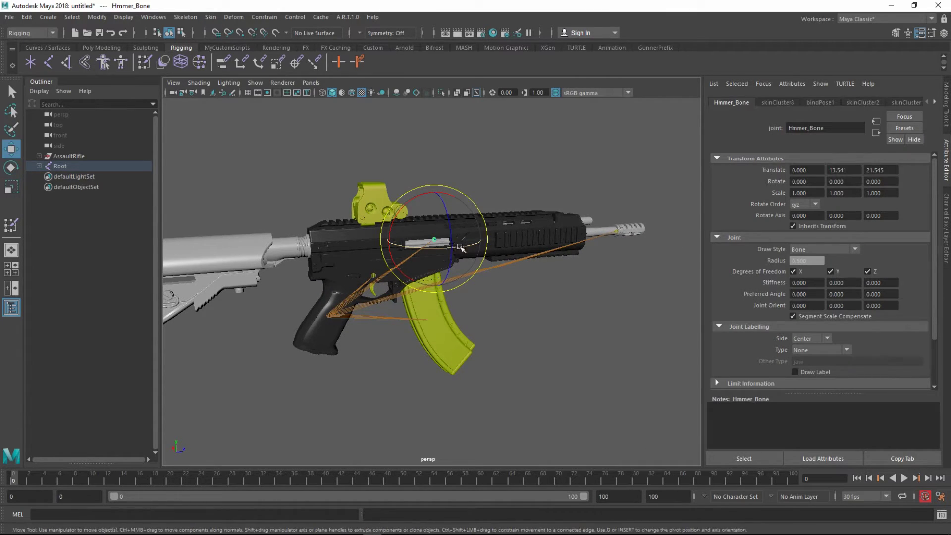
key(w)
drag(476, 239, 454, 246)
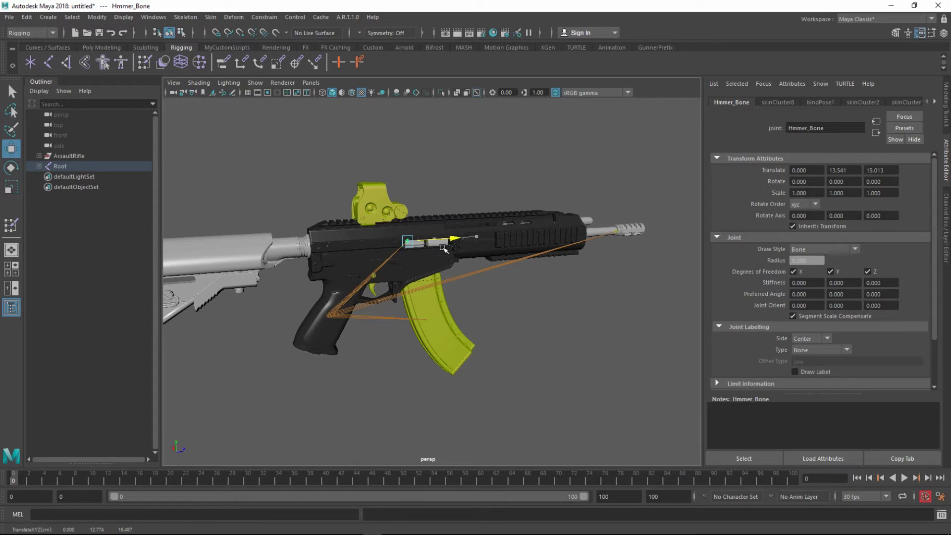
click(455, 294)
alt+middle_drag(455, 293, 455, 297)
alt+drag(455, 296, 402, 297)
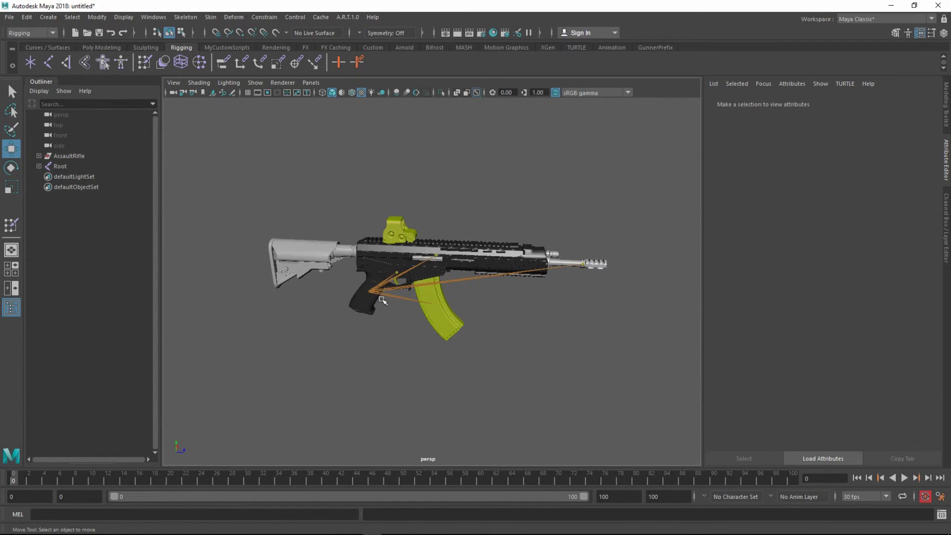
Create a NURBS circle from the Curves/Surfaces shelf and raise it above the rifle
alt+right_drag(401, 297, 387, 297)
click(47, 47)
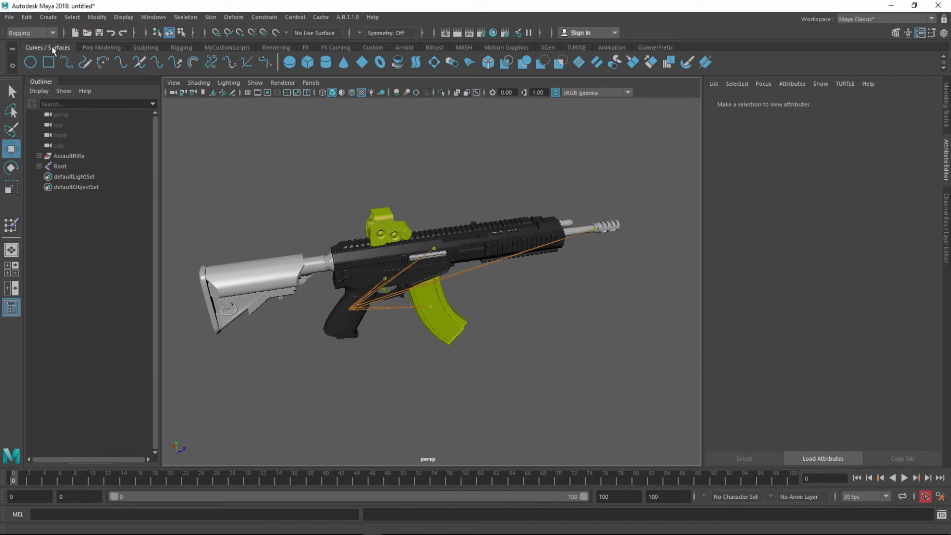
click(32, 64)
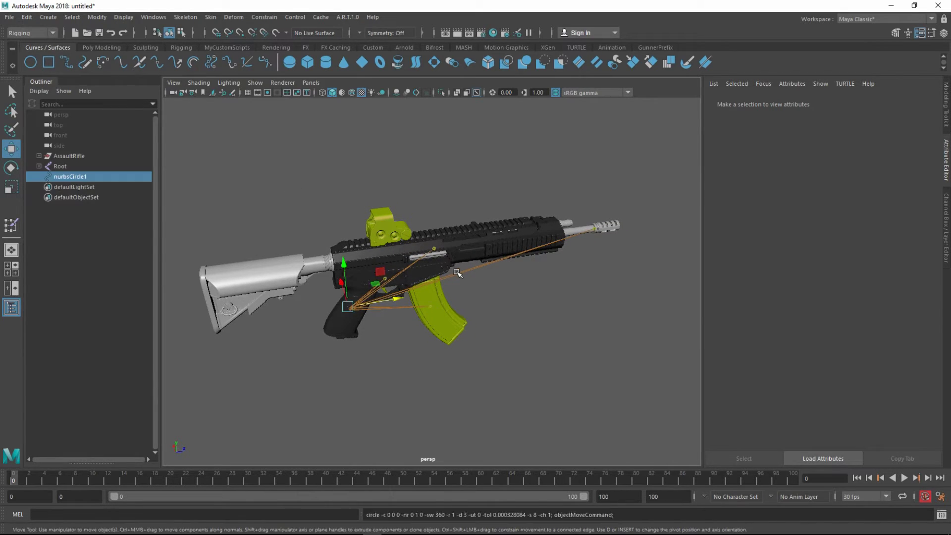
scroll(448, 279, down, 2)
drag(377, 256, 377, 212)
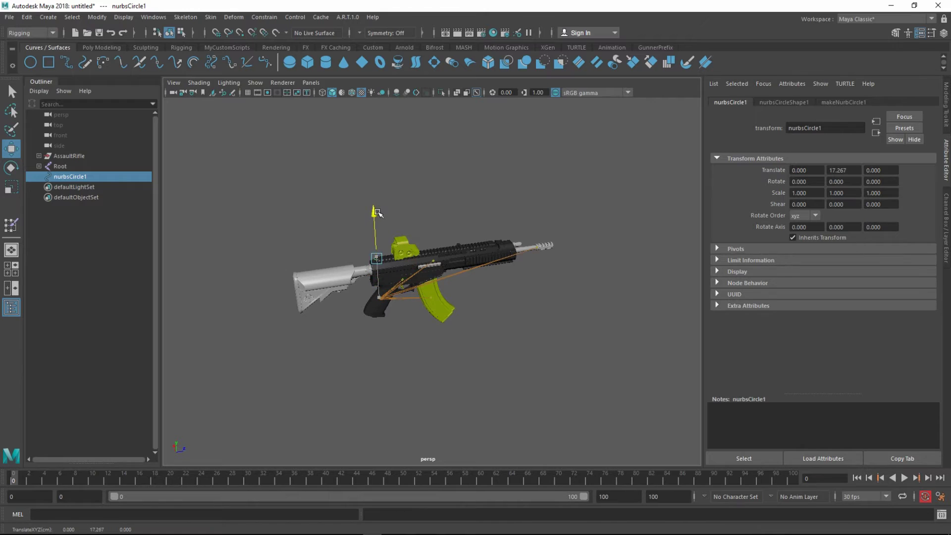
scroll(377, 223, up, 3)
Scale and stretch the circle into an ellipse surrounding the whole rifle
key(r)
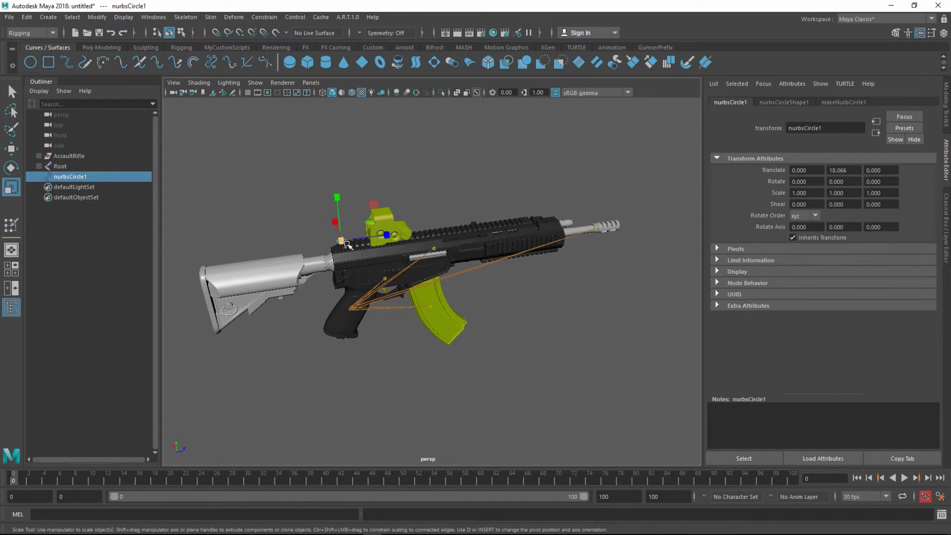
drag(342, 243, 449, 239)
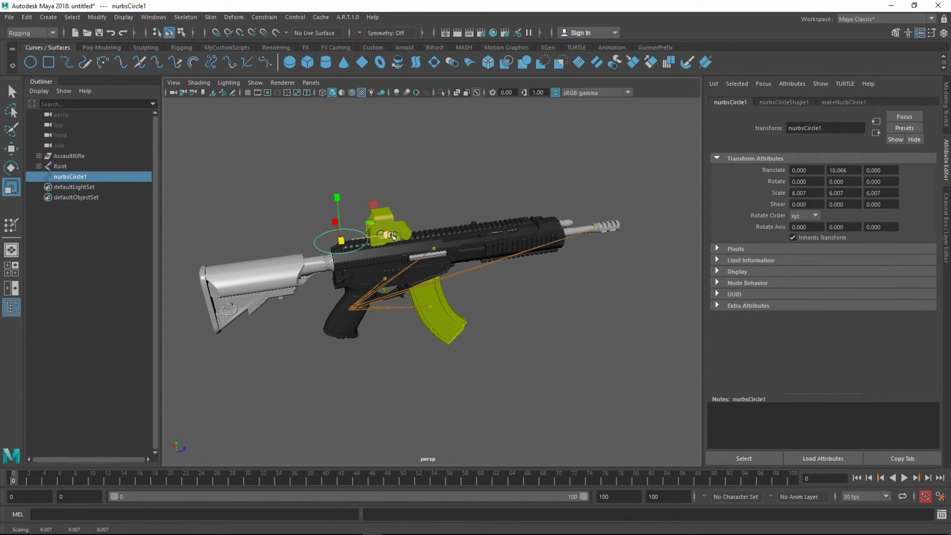
drag(390, 235, 475, 236)
key(w)
mouse_move(371, 227)
mouse_down()
mouse_move(476, 236)
mouse_move(412, 174)
mouse_move(421, 205)
mouse_move(519, 226)
mouse_up()
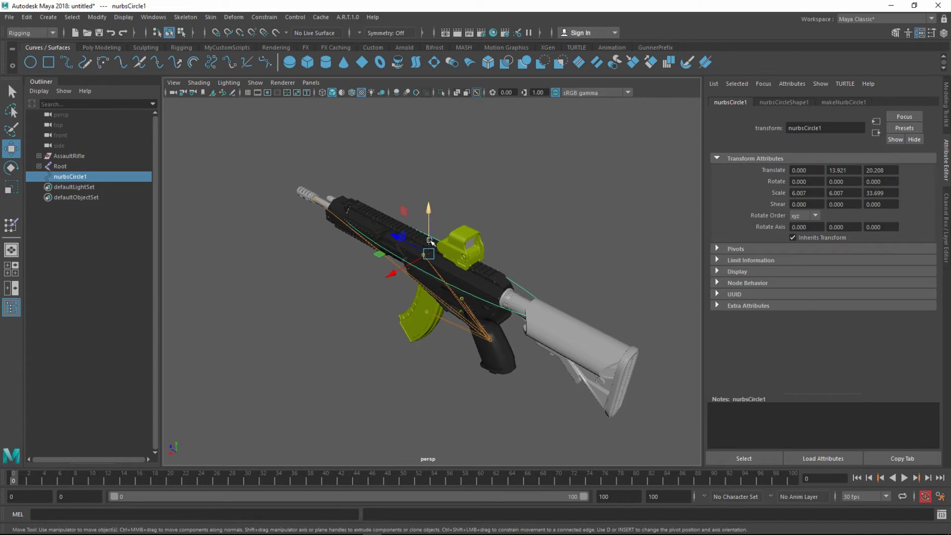
key(r)
mouse_move(429, 254)
mouse_down()
mouse_move(528, 284)
mouse_move(449, 248)
mouse_up()
key(w)
mouse_move(436, 207)
mouse_down()
mouse_move(437, 217)
mouse_move(361, 226)
mouse_move(476, 237)
mouse_up()
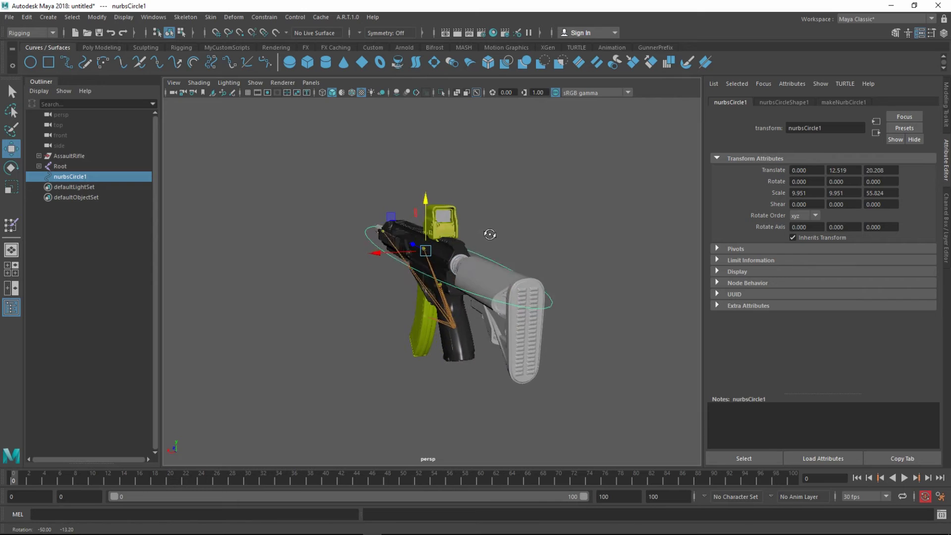
Rename the circle GunConroller in the Outliner and select the Root joint
double_click(71, 177)
text(GunController)
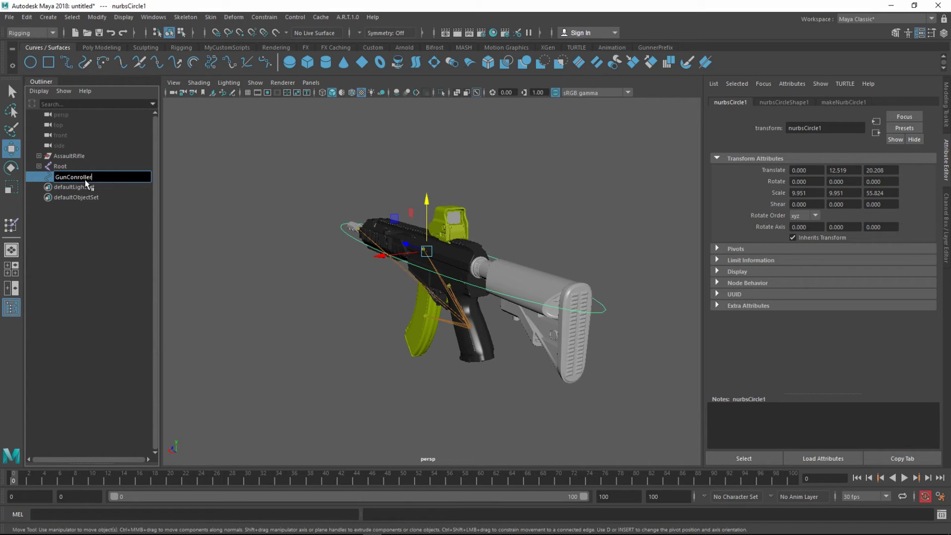
key(Return)
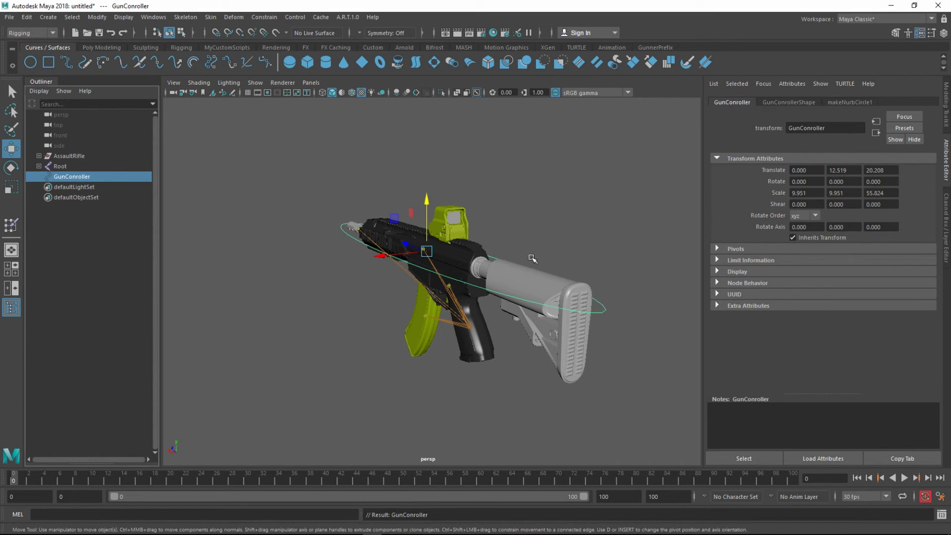
alt+drag(533, 259, 424, 290)
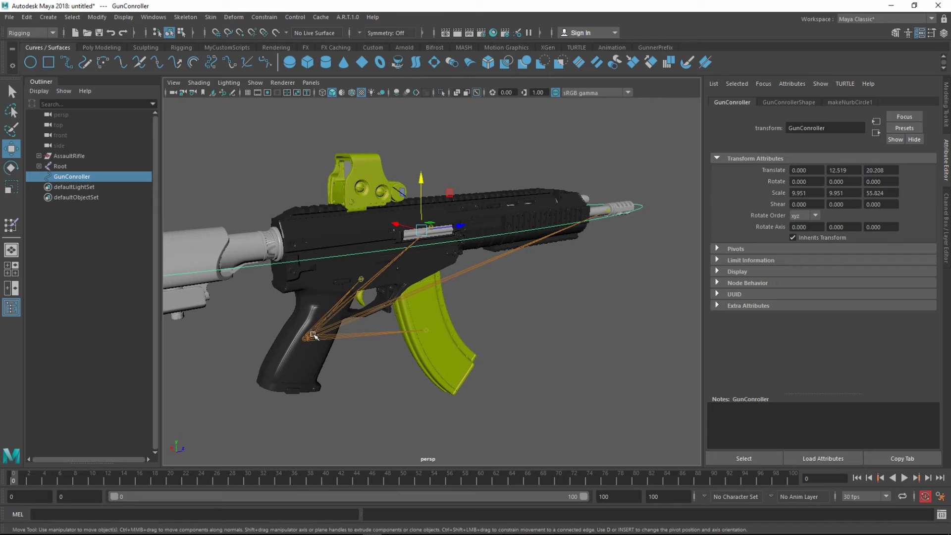
click(312, 336)
alt+drag(319, 338, 253, 318)
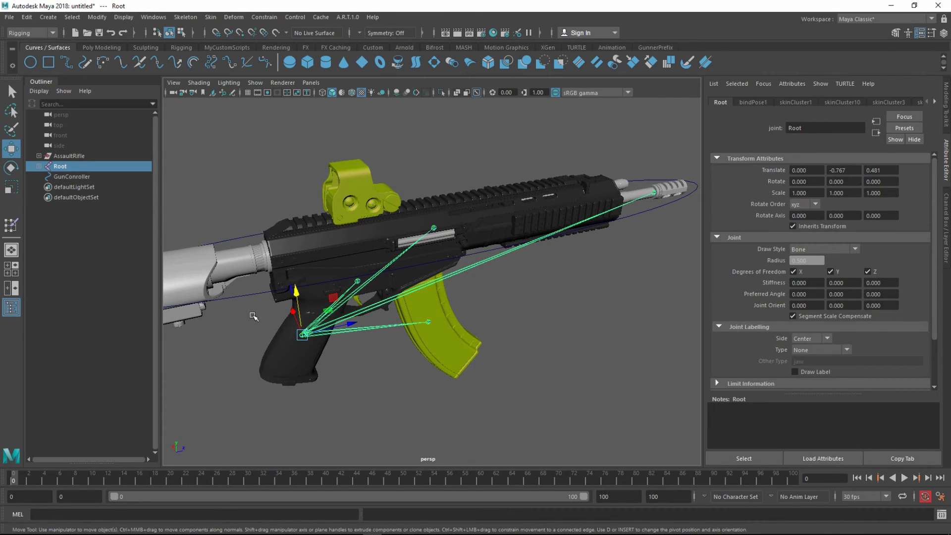
Parent Root under GunConroller with P, then test-move the controller and undo
click(234, 239)
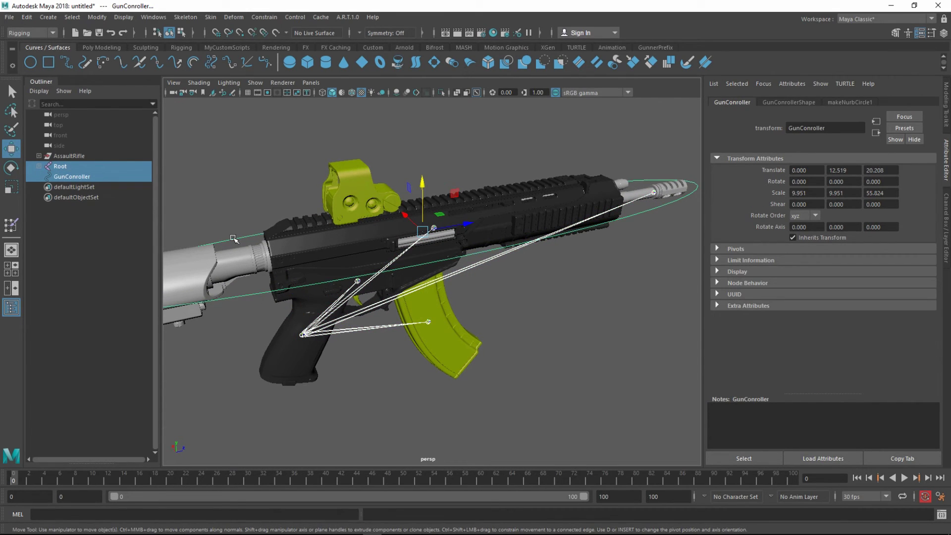
key(p)
scroll(410, 238, down, 3)
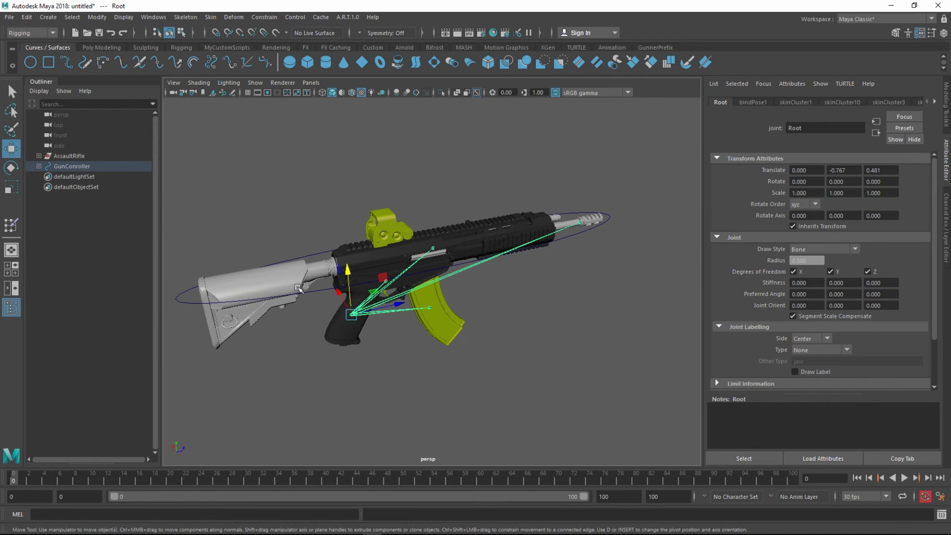
click(306, 293)
mouse_move(397, 297)
mouse_down()
mouse_move(437, 243)
mouse_move(456, 246)
mouse_up()
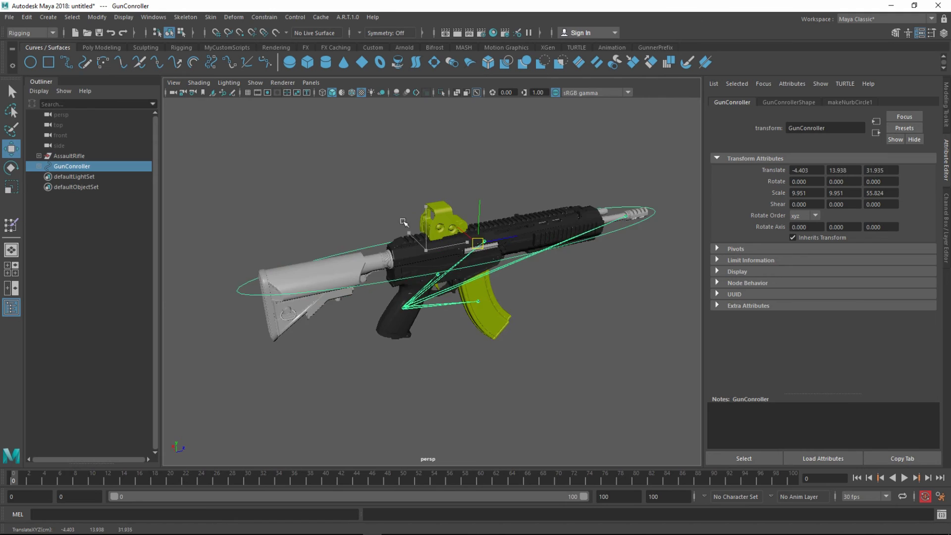
key(z)
mouse_move(480, 356)
alt+mouse_down()
mouse_move(484, 333)
mouse_move(546, 322)
mouse_move(422, 320)
alt+mouse_up()
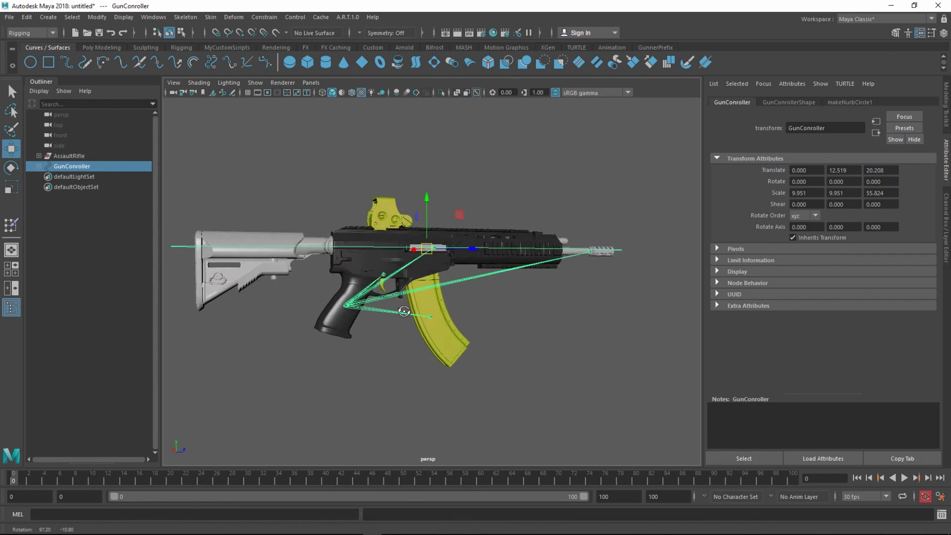